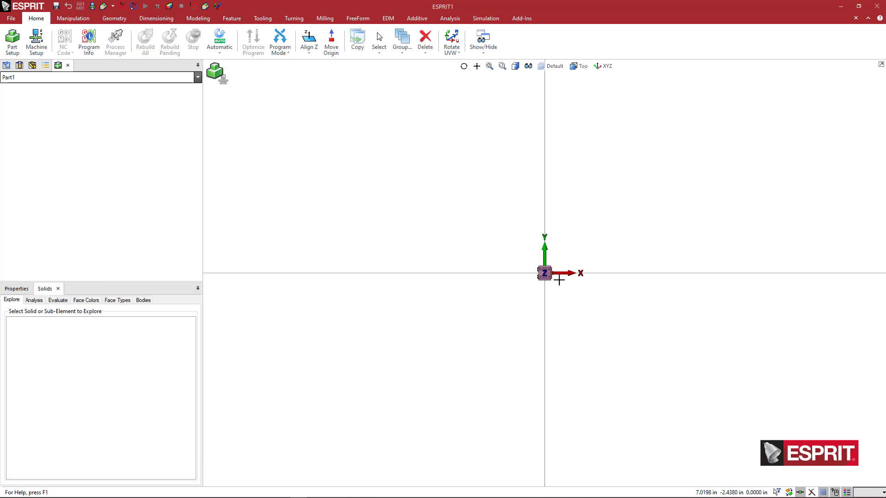
Zoom in on the small holder at the origin and orbit to a front view
scroll(518, 277, "up", 10)
middle_click_drag(519, 277, 500, 320)
scroll(500, 320, "up", 5)
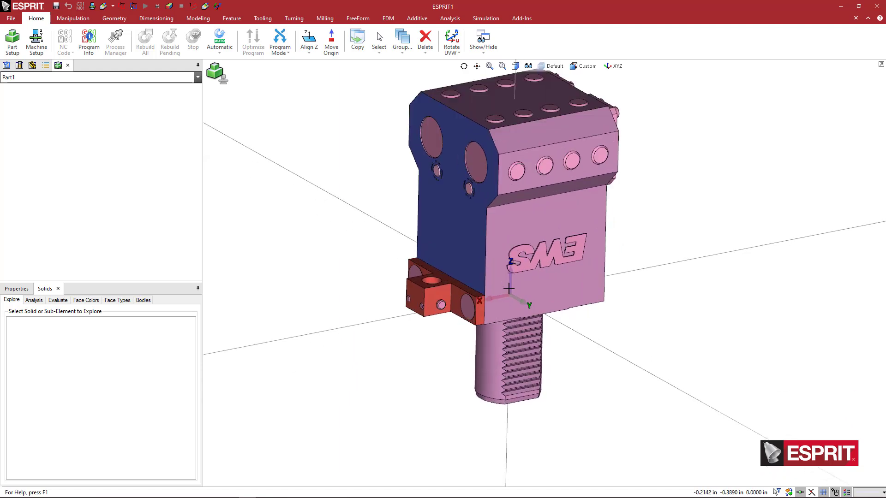
scroll(504, 285, "down", 3)
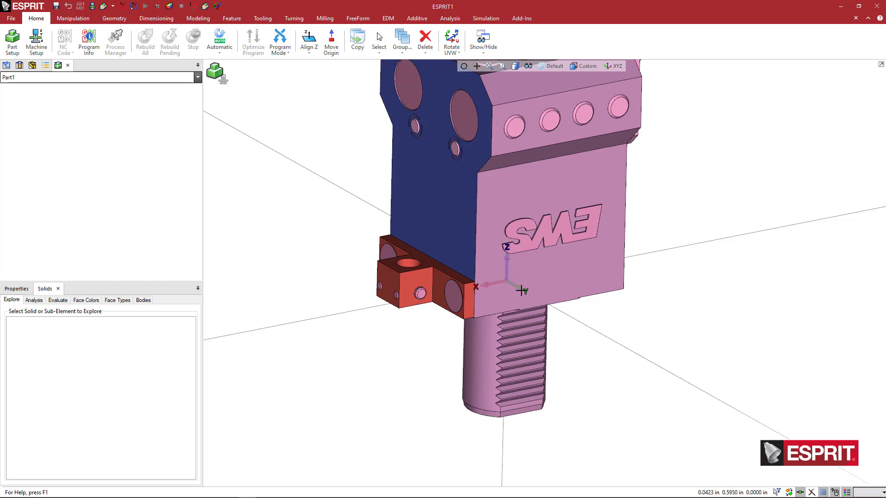
middle_click_drag(517, 292, 510, 314)
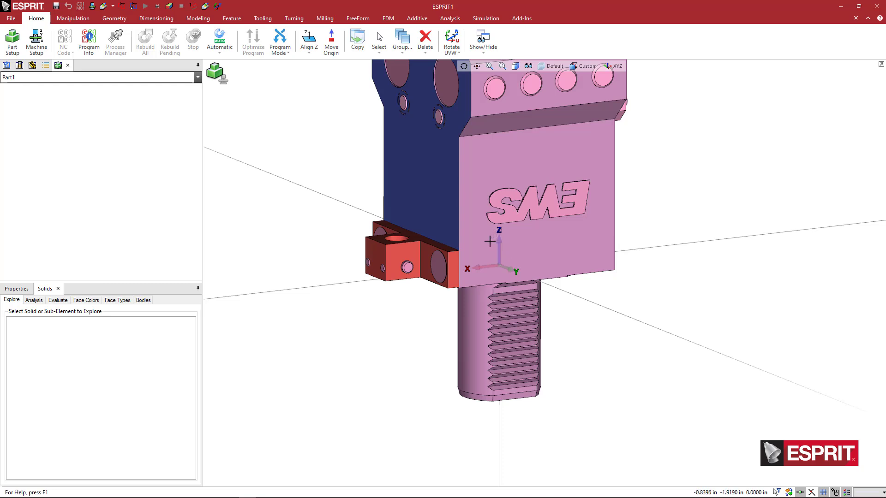
Select all and rotate the holder 180° as a move, not about the origin, around a picked centre
right_click(299, 227)
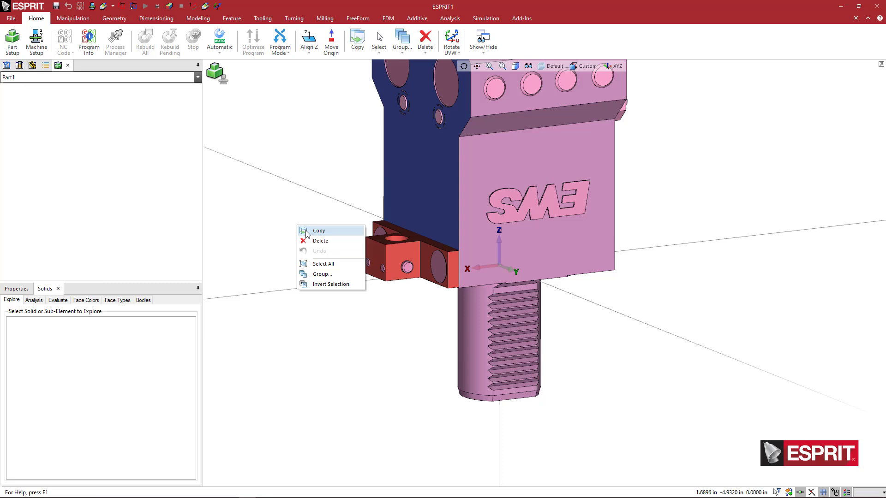
left_click(328, 262)
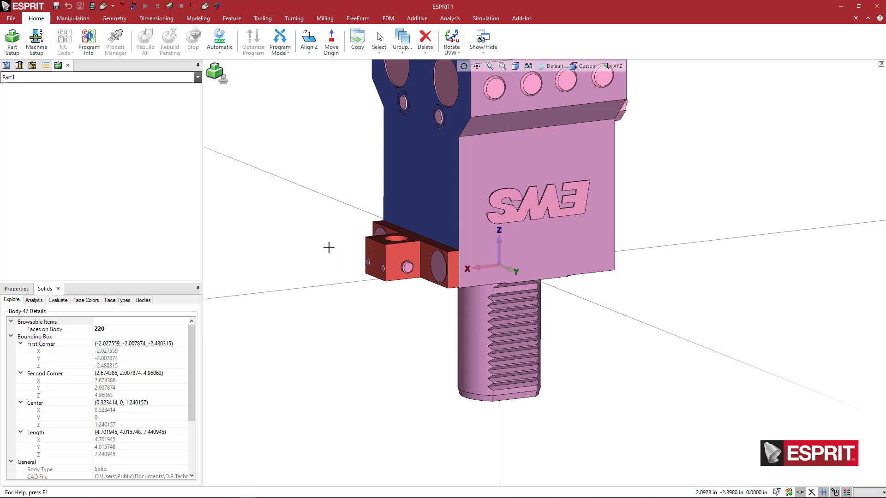
right_click(328, 248)
left_click(348, 250)
scroll(467, 216, "up", 1)
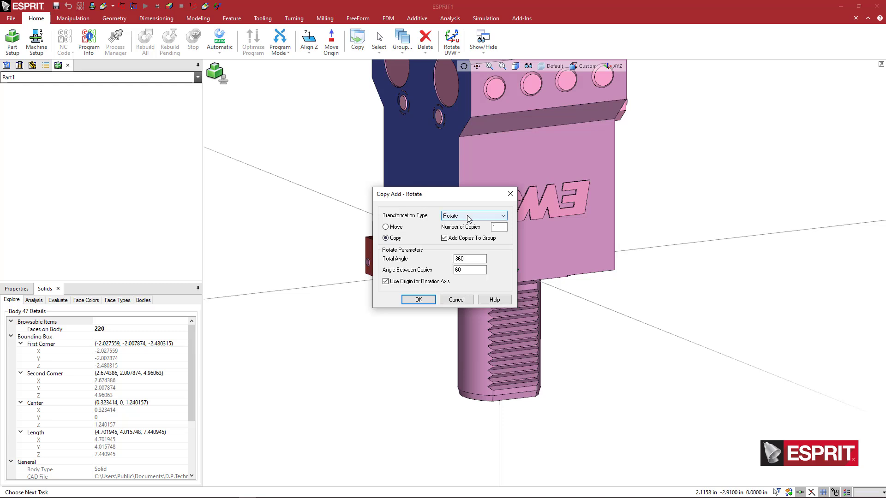
left_click(467, 215)
left_click(466, 251)
left_click(387, 227)
left_click(395, 284)
double_click(458, 270)
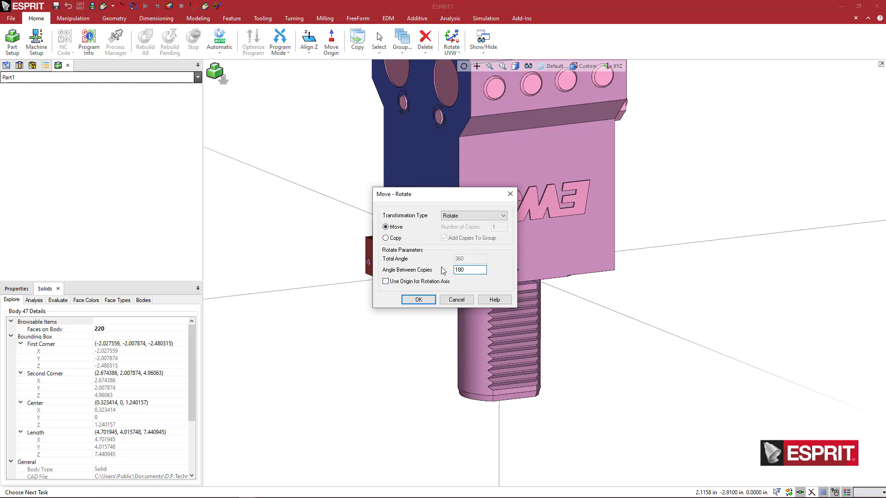
left_click(419, 299)
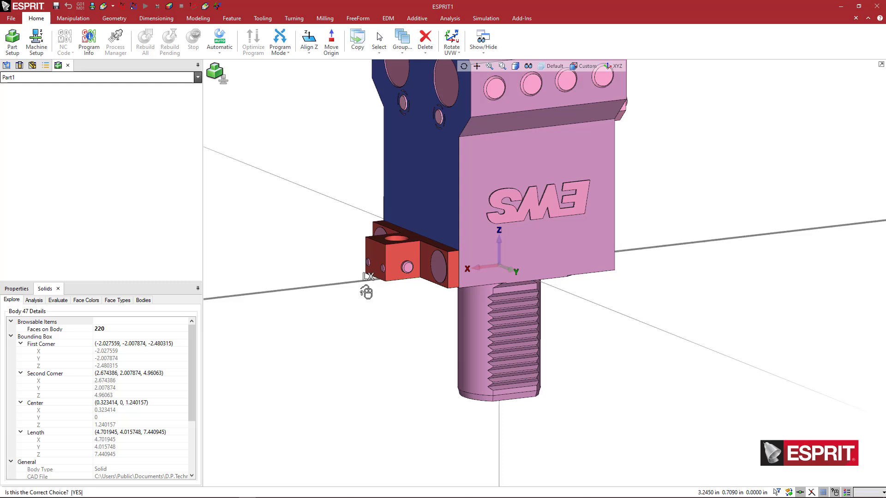
left_click(366, 290)
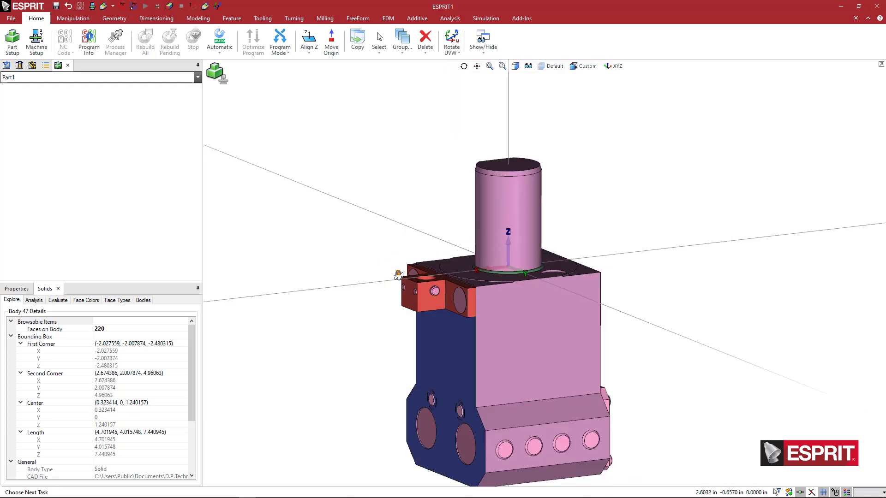
middle_click_drag(398, 274, 375, 257)
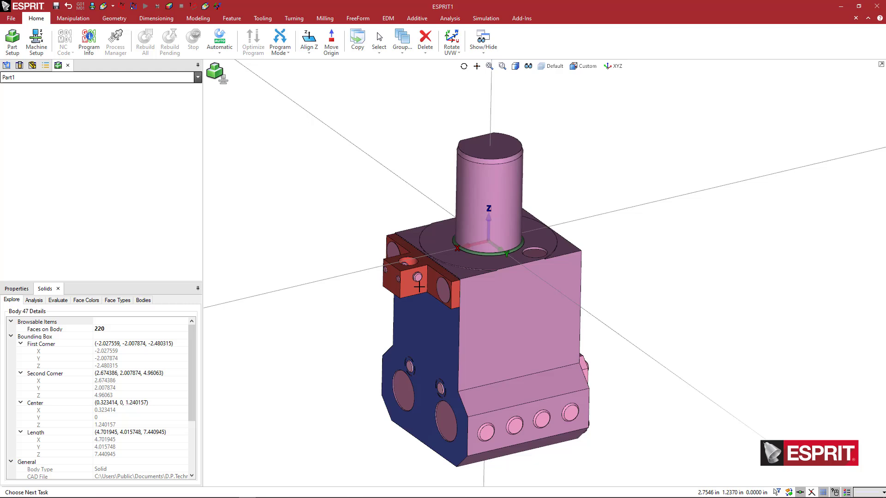
middle_click_drag(420, 283, 431, 242)
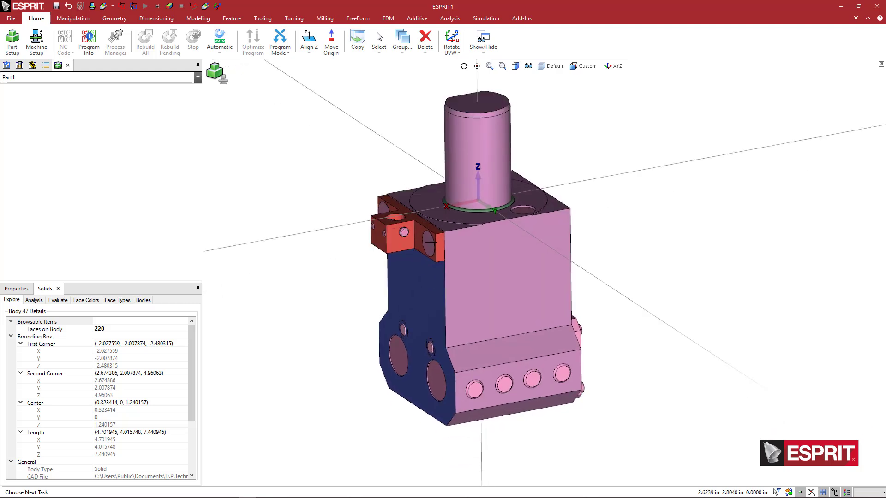
left_click(597, 229)
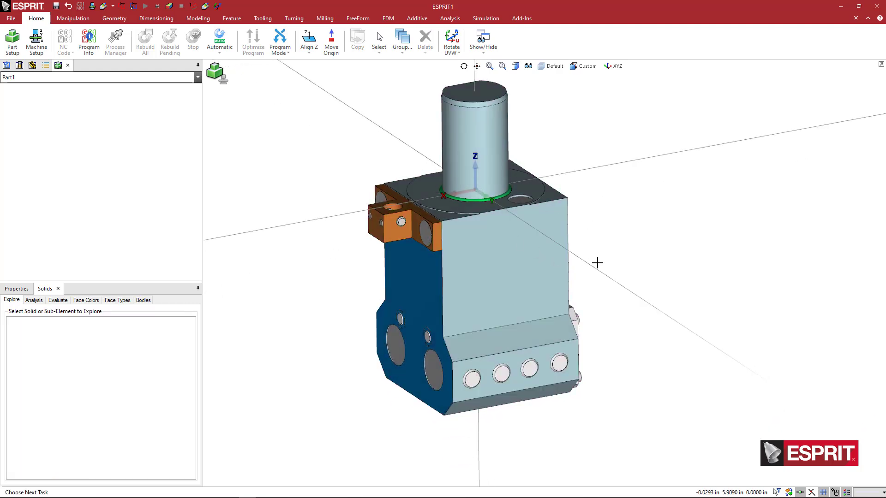
mouse_move(598, 259)
middle_mouse_down()
mouse_move(548, 263)
mouse_move(608, 261)
middle_mouse_up()
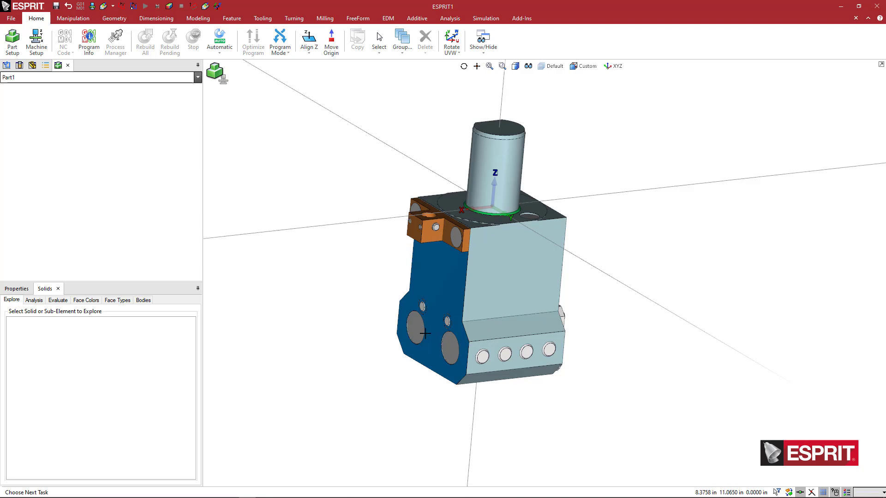
mouse_move(444, 343)
middle_mouse_down()
mouse_move(425, 346)
mouse_move(447, 347)
middle_mouse_up()
scroll(452, 349, "up", 5)
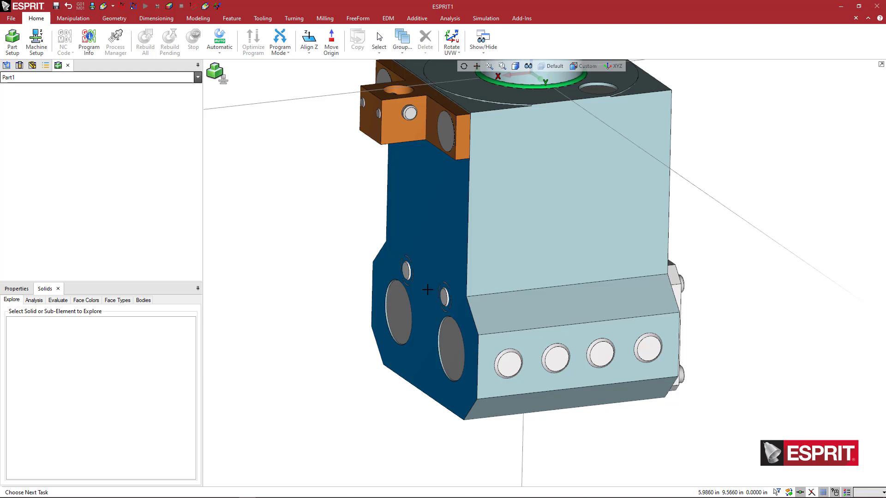
scroll(467, 239, "down", 2)
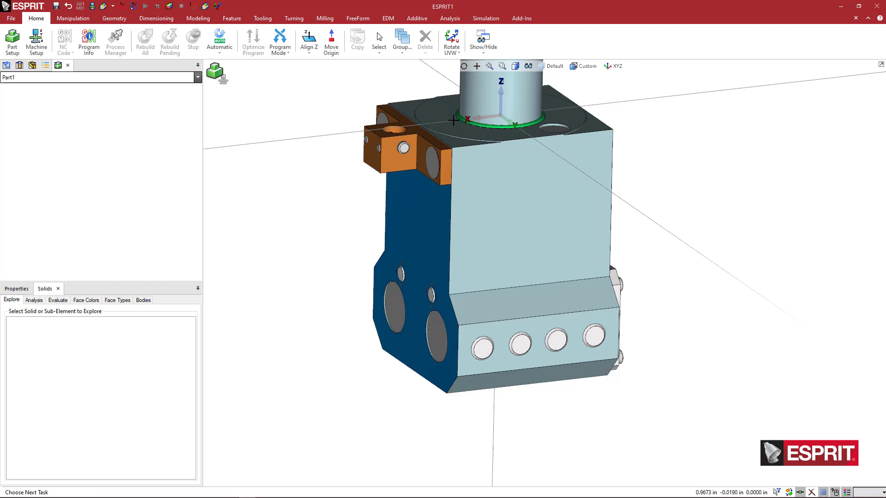
Rotate the work coordinates with Rotate UVW: U 0, V −90, W 0
left_click(454, 52)
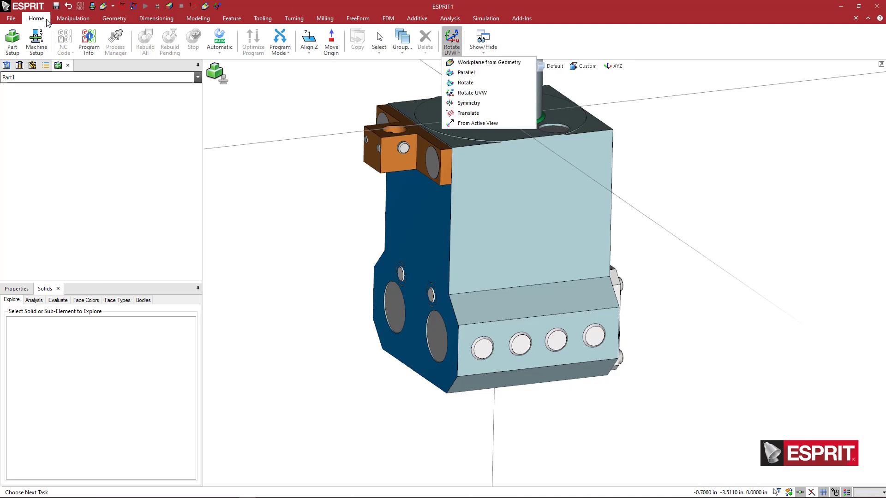
left_click(469, 94)
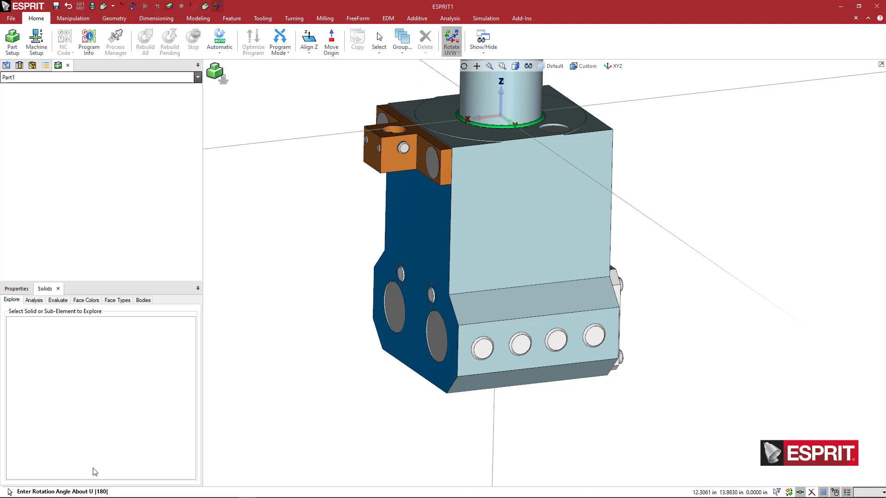
type("0")
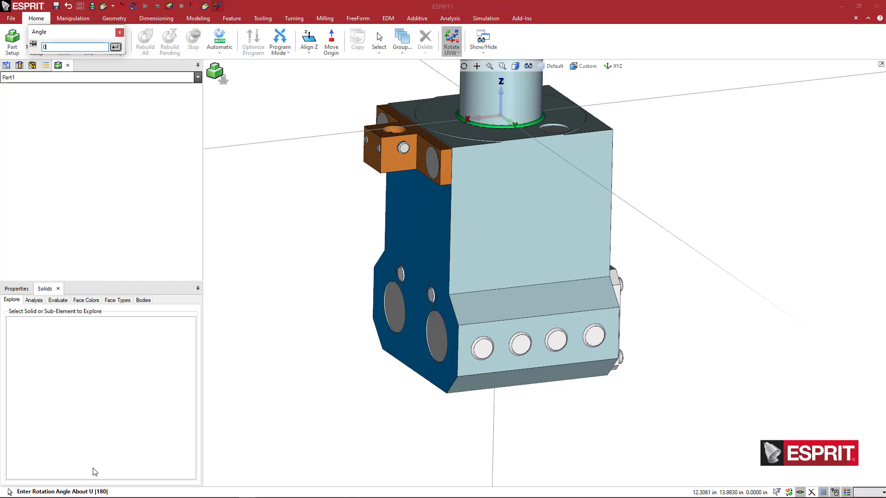
key("Return")
type("-9")
key("Return")
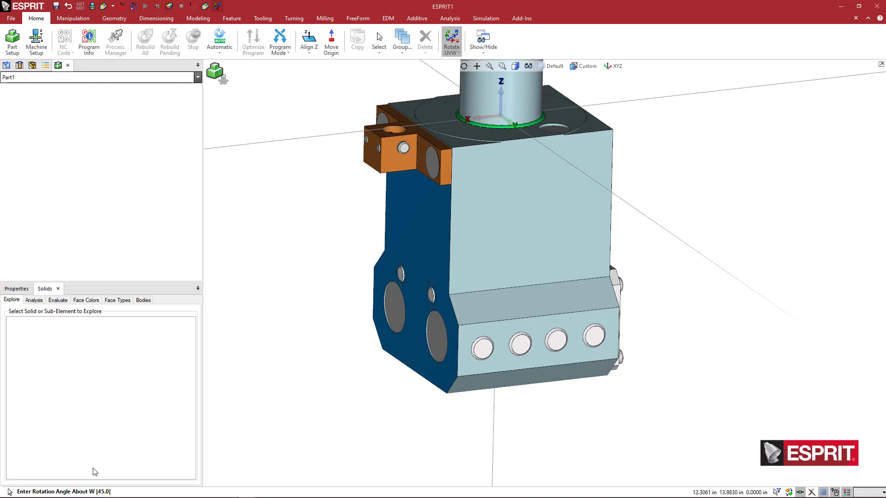
type("0")
key("Return")
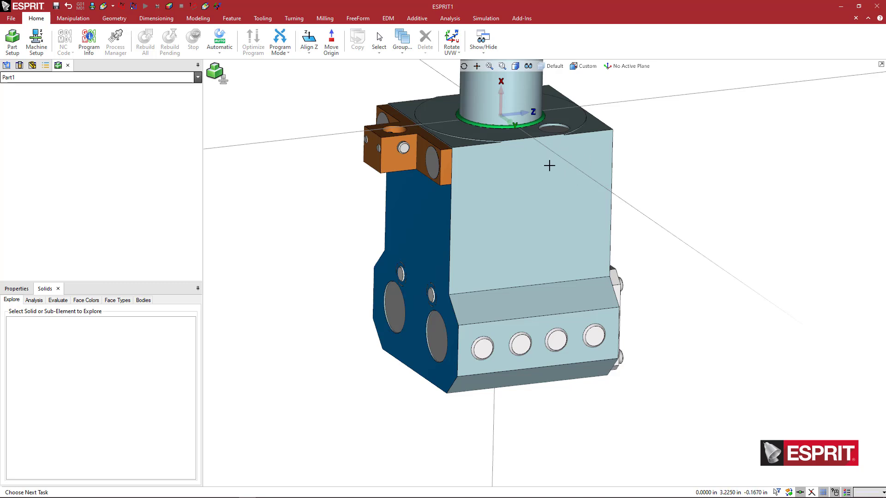
Translate the work origin onto the lower bore and save planes TA_1 and HA_1 there
left_click(452, 51)
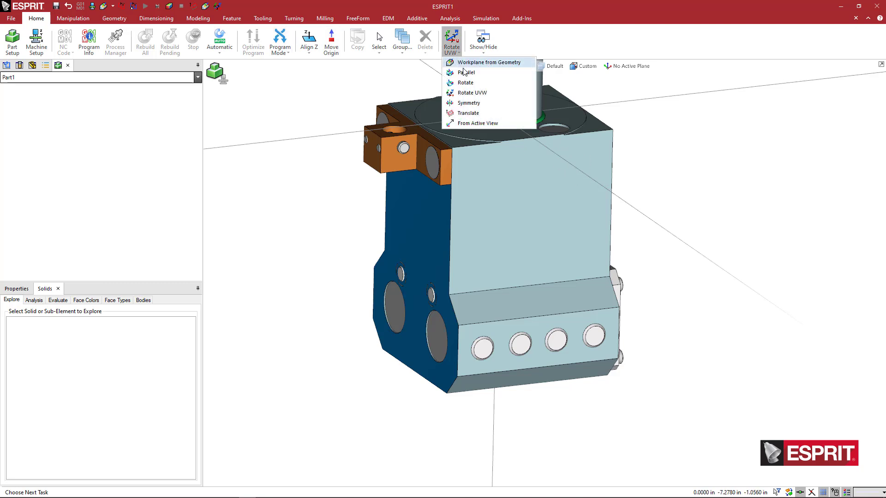
left_click(466, 113)
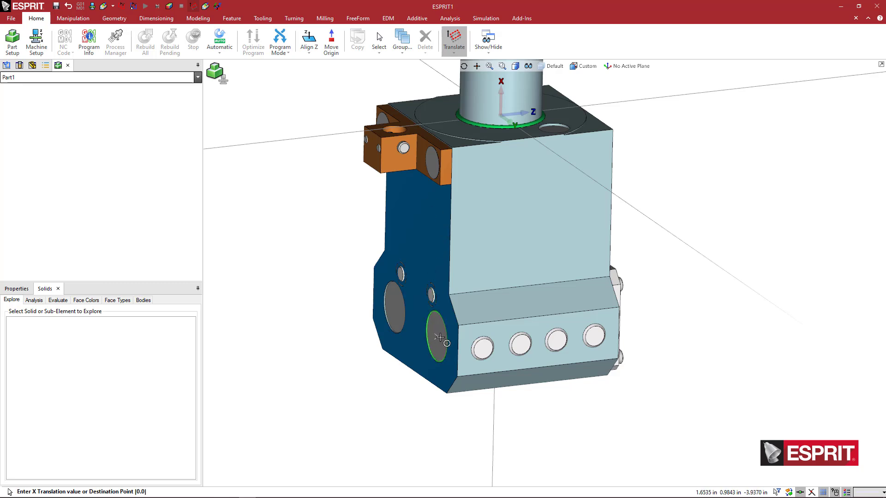
left_click(435, 337)
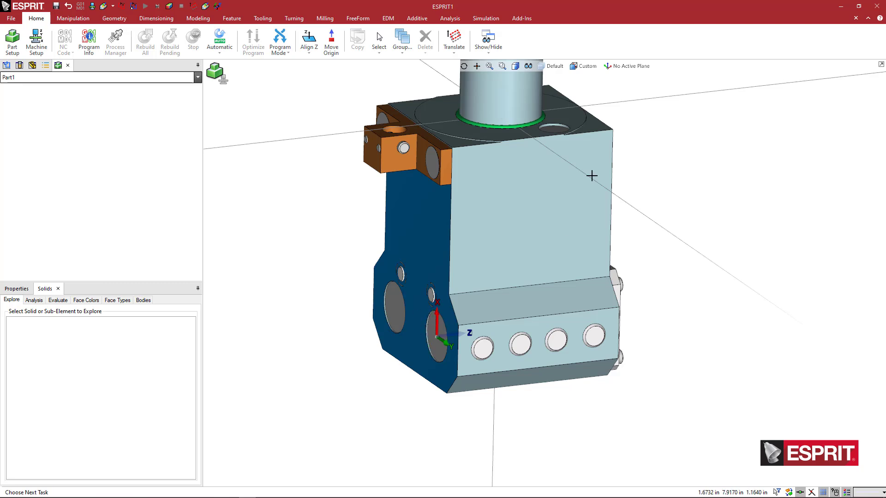
left_click(608, 68)
left_click(608, 116)
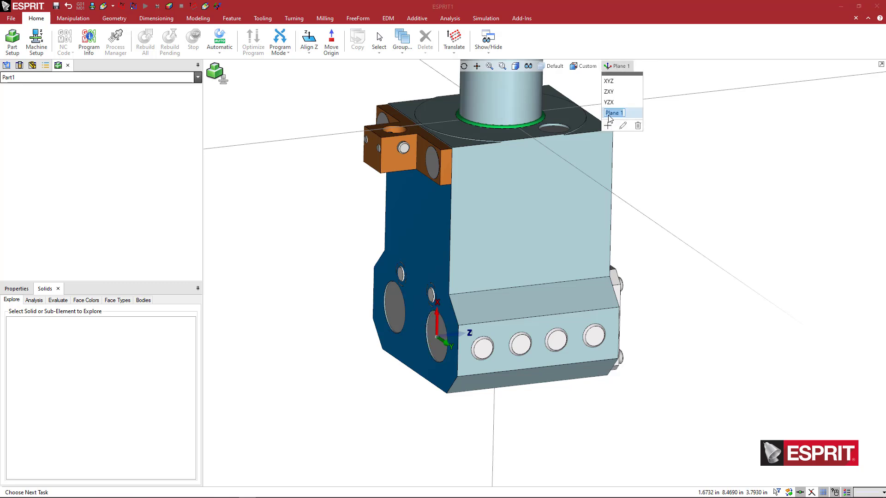
type("TA_1")
key("Return")
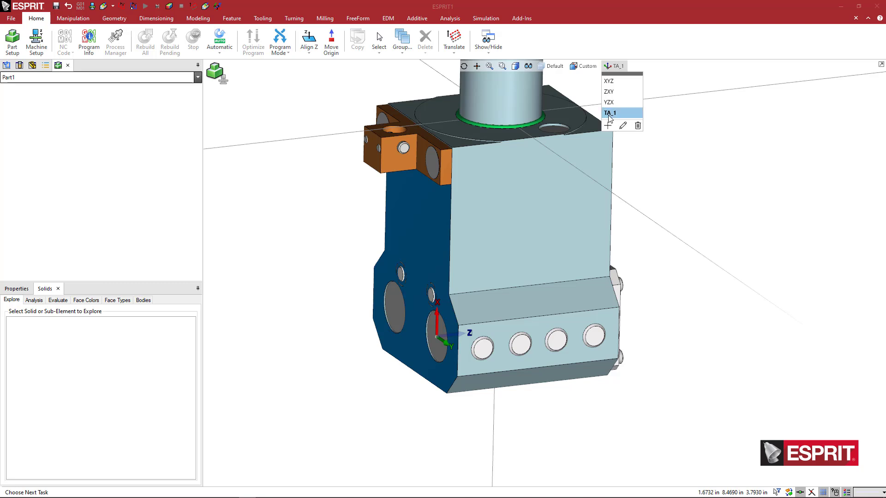
left_click(608, 126)
type("HA_1")
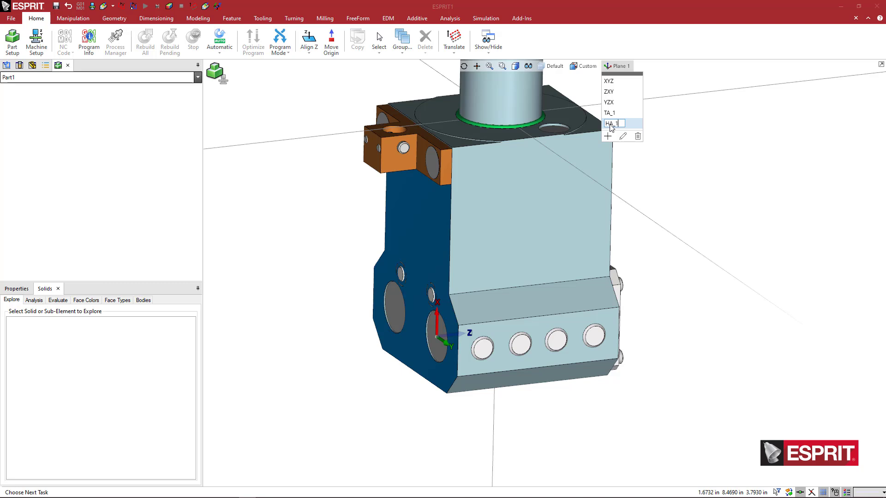
key("Return")
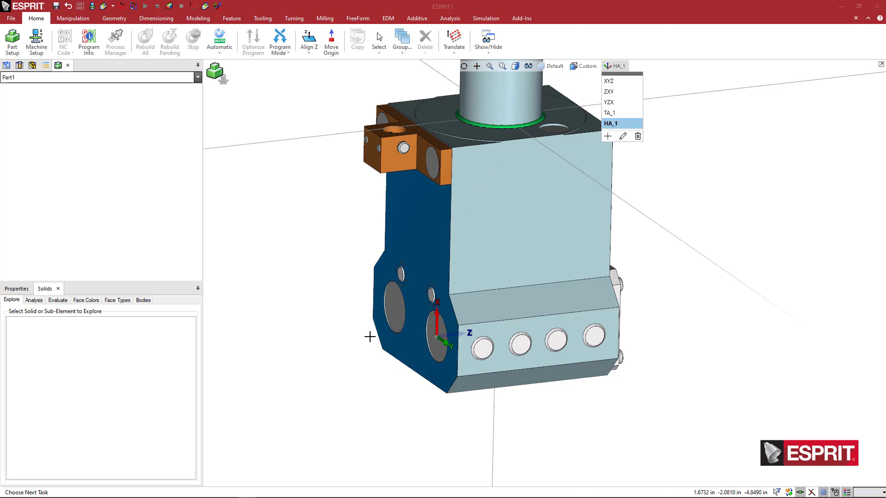
Move the work origin to the left bore's centre and add planes TA_2 and HA_2
middle_click_drag(413, 349, 420, 328)
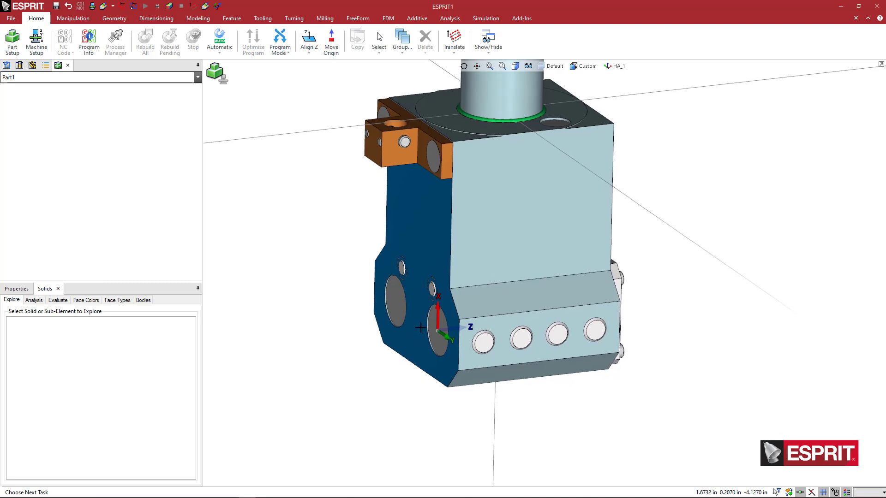
scroll(421, 328, "up", 2)
left_click(455, 41)
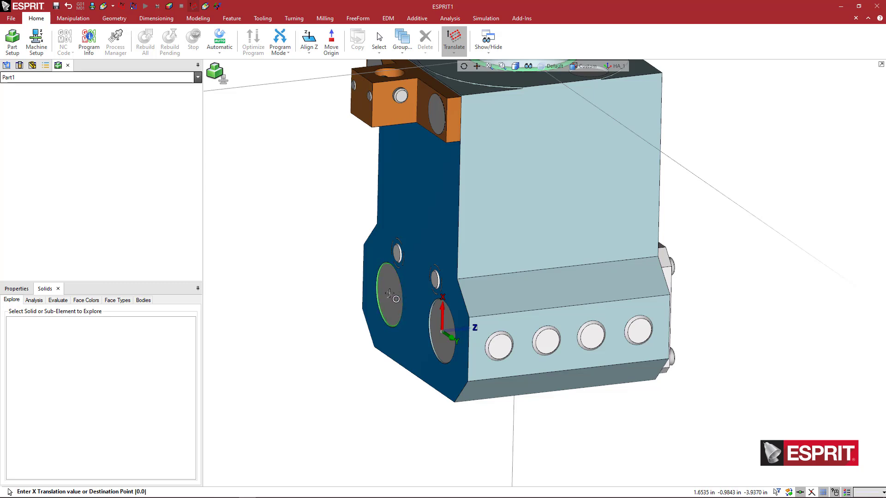
left_click(387, 294)
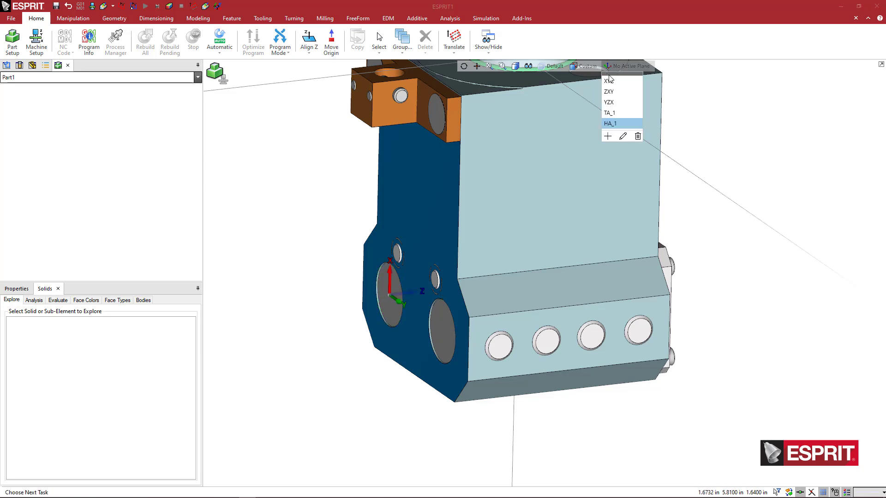
left_click(609, 136)
type("TA_")
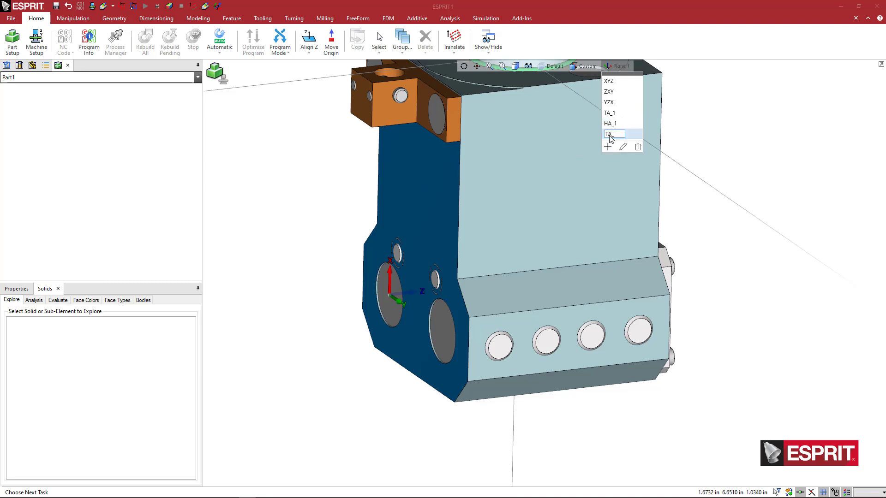
type("2")
key("Return")
left_click(608, 147)
type("H")
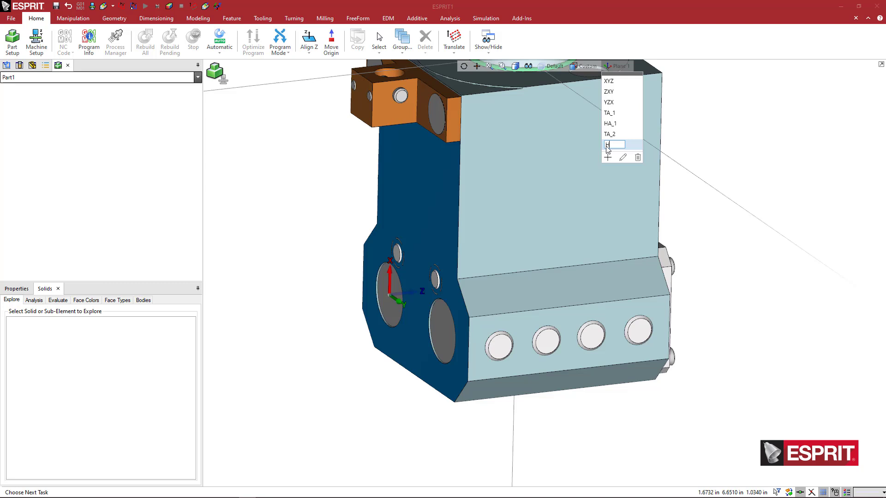
type("A_2")
key("Return")
left_click(312, 188)
scroll(370, 228, "down", 3)
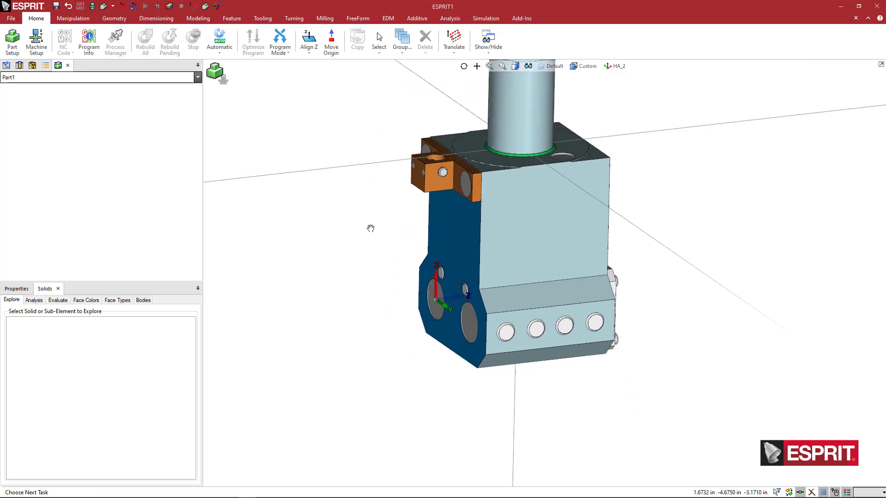
left_click(11, 18)
left_click(55, 62)
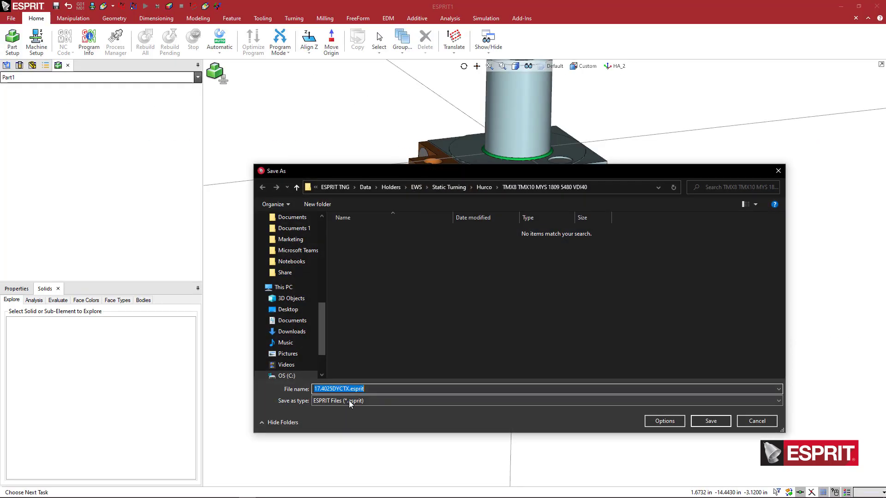
left_click(349, 400)
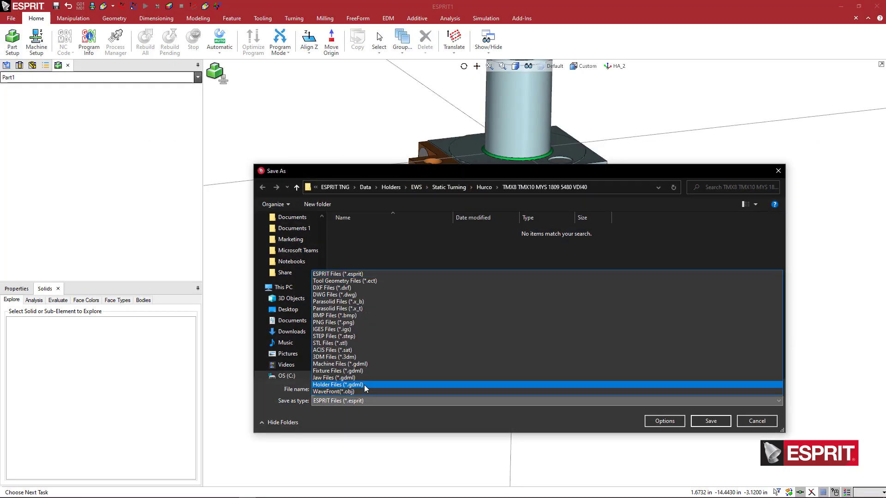
left_click(756, 421)
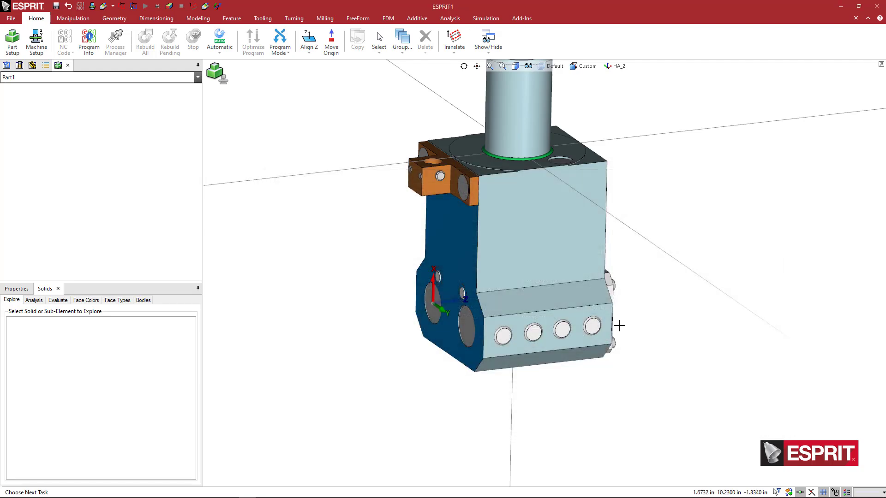
Select the entire holder body and set its colour property to grey
mouse_move(651, 312)
middle_mouse_down()
mouse_move(646, 307)
mouse_move(655, 309)
middle_mouse_up()
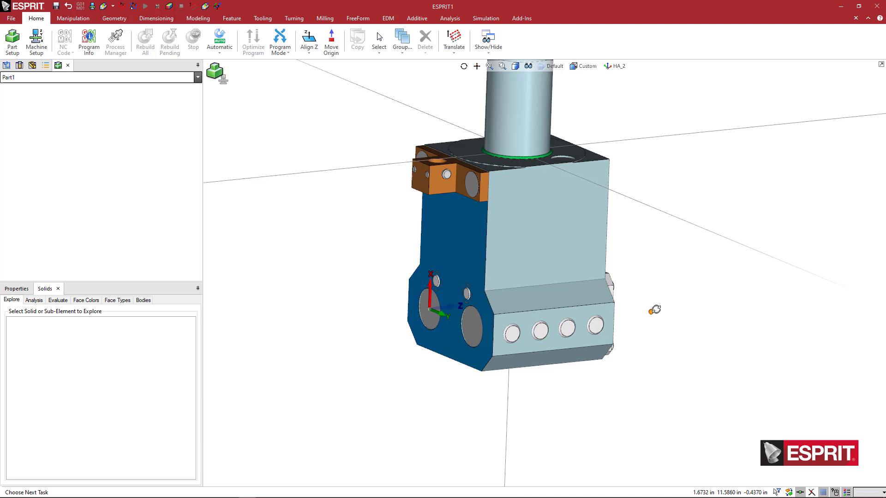
middle_click_drag(522, 231, 517, 240)
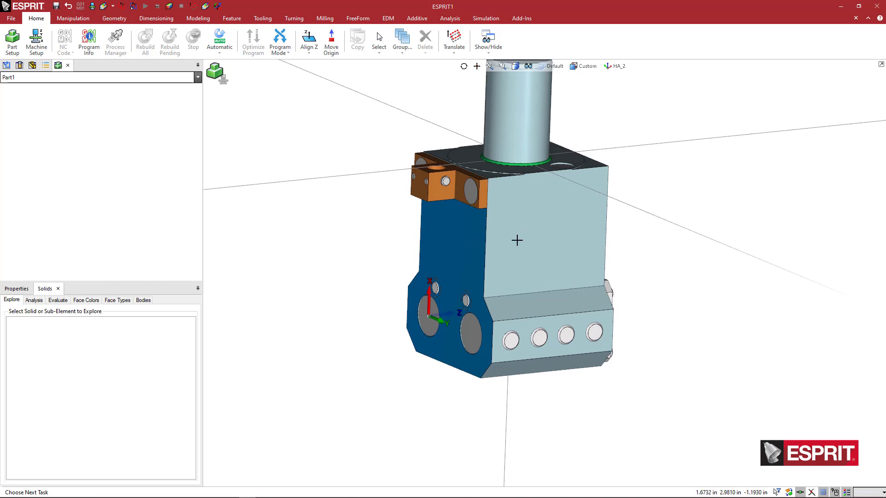
right_click(336, 247)
left_click(350, 277)
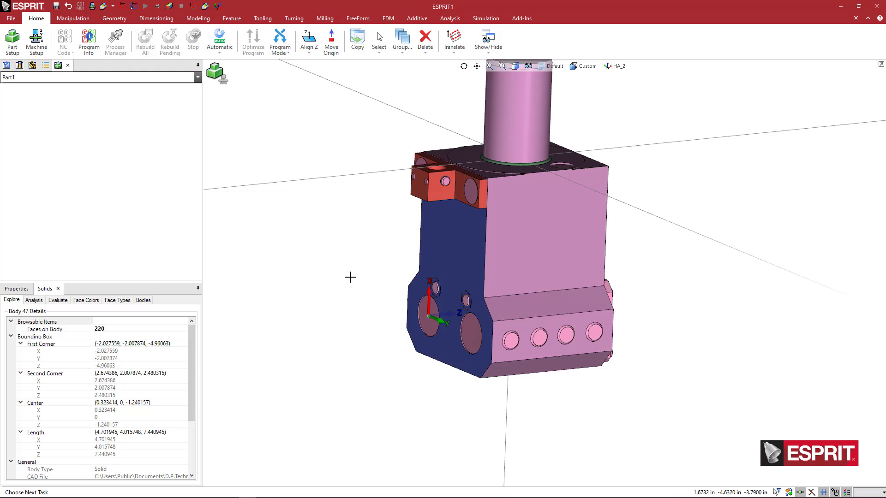
left_click(25, 290)
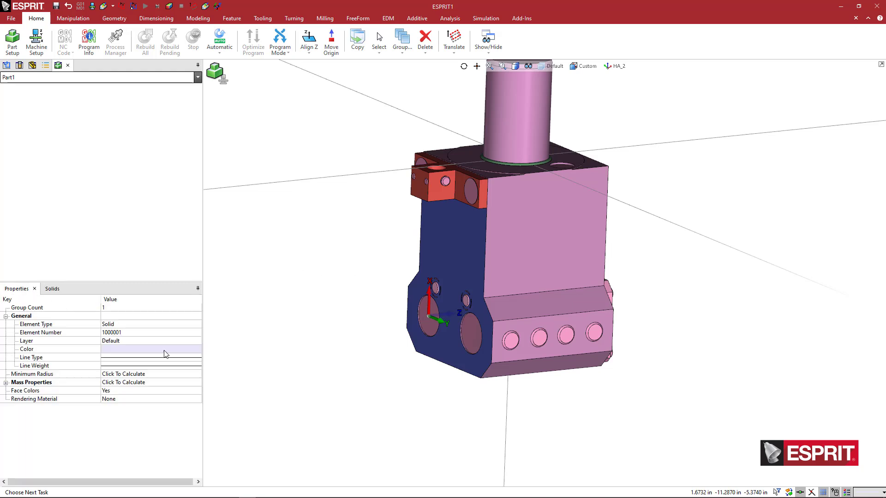
left_click(180, 349)
left_click(188, 349)
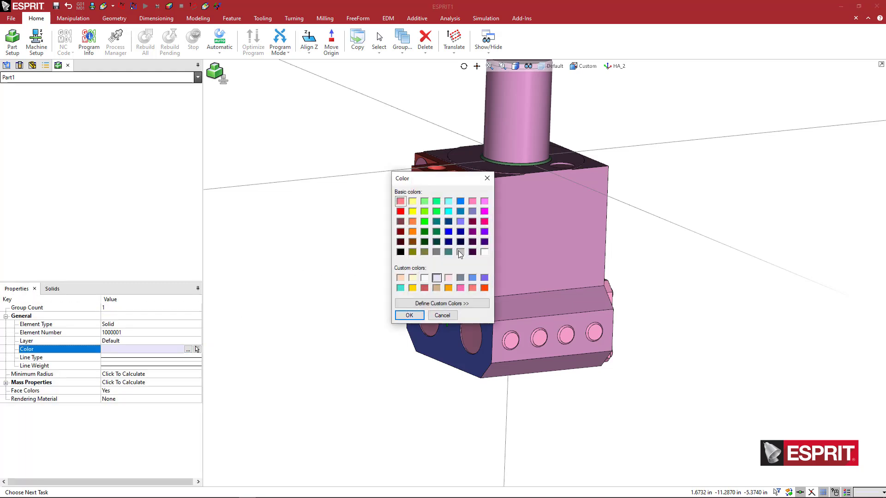
left_click(460, 252)
left_click(409, 316)
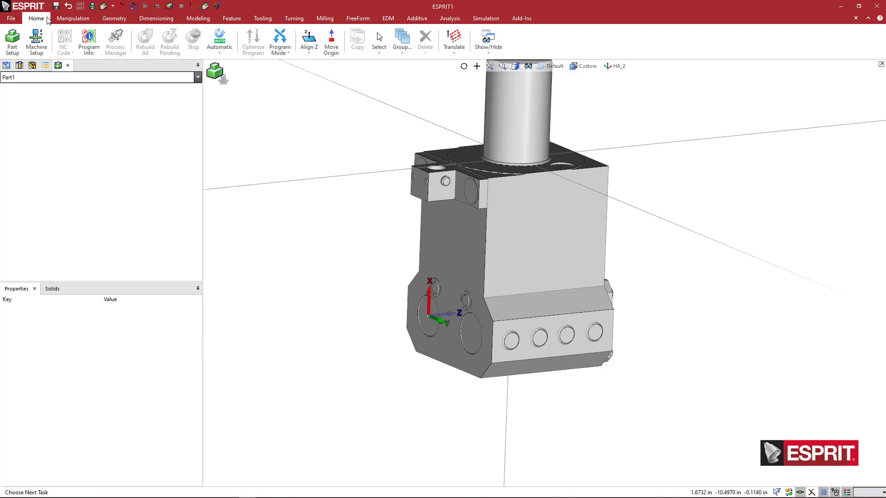
left_click(489, 47)
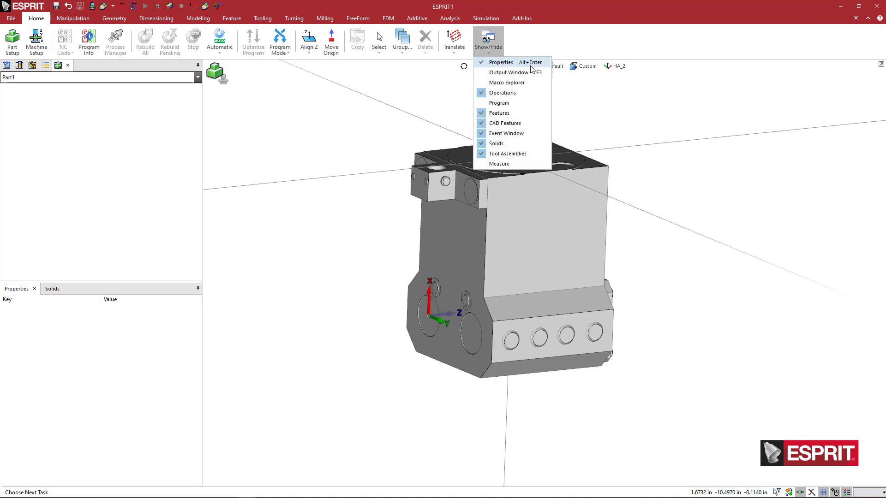
middle_click_drag(374, 221, 386, 205)
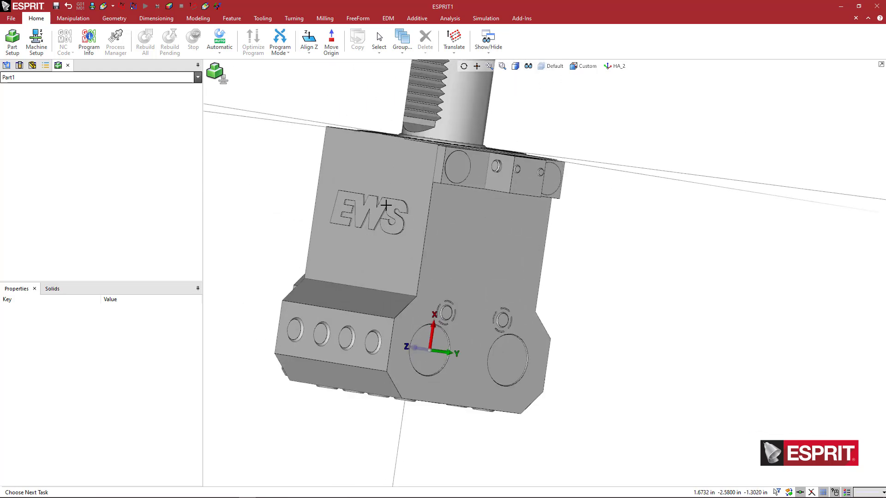
Select the raised EWS logo faces using opposite-edge selection propagation
scroll(385, 197, "up", 10)
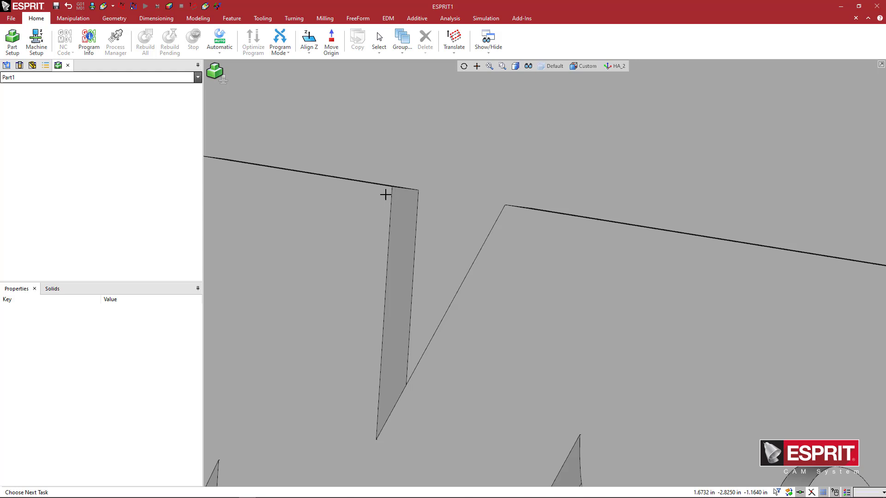
middle_click_drag(419, 192, 474, 225)
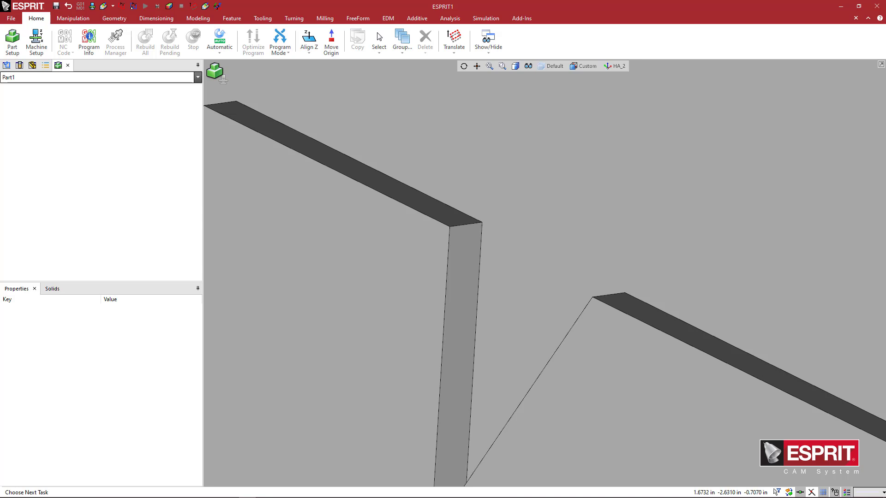
left_click(791, 492)
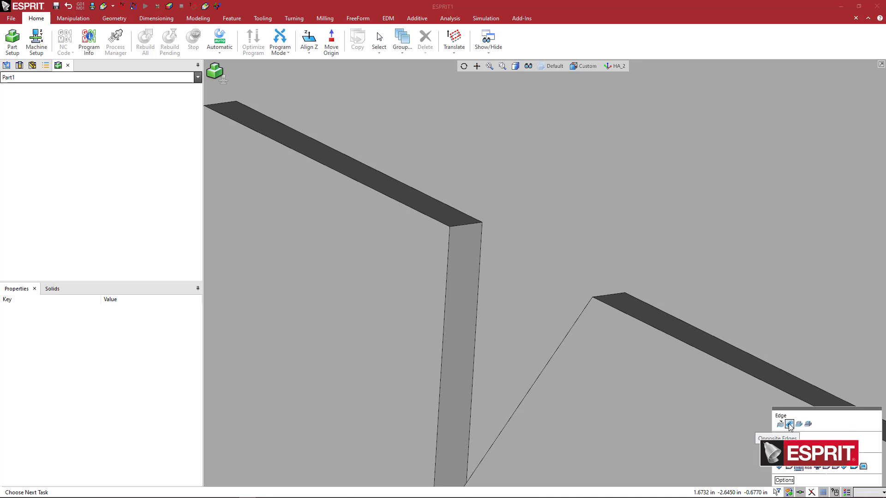
left_click(789, 425)
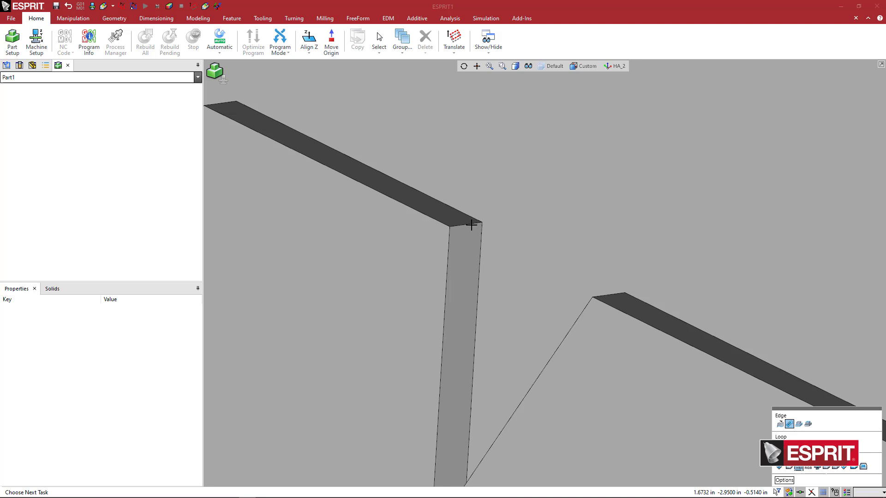
left_click(475, 226)
left_click(472, 241)
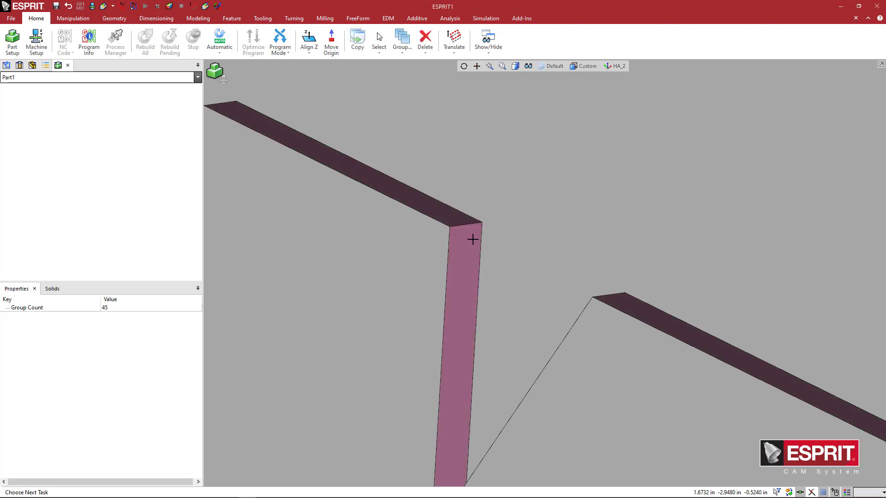
scroll(554, 280, "down", 3)
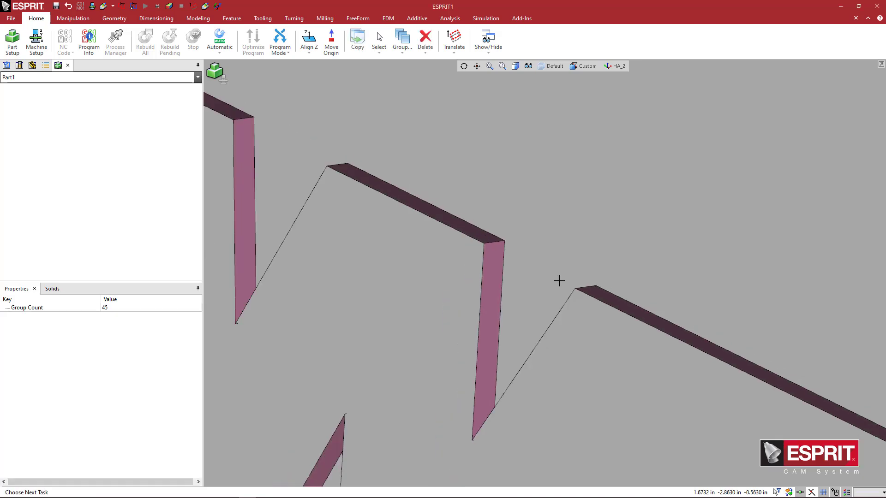
left_click(515, 77)
scroll(526, 188, "down", 5)
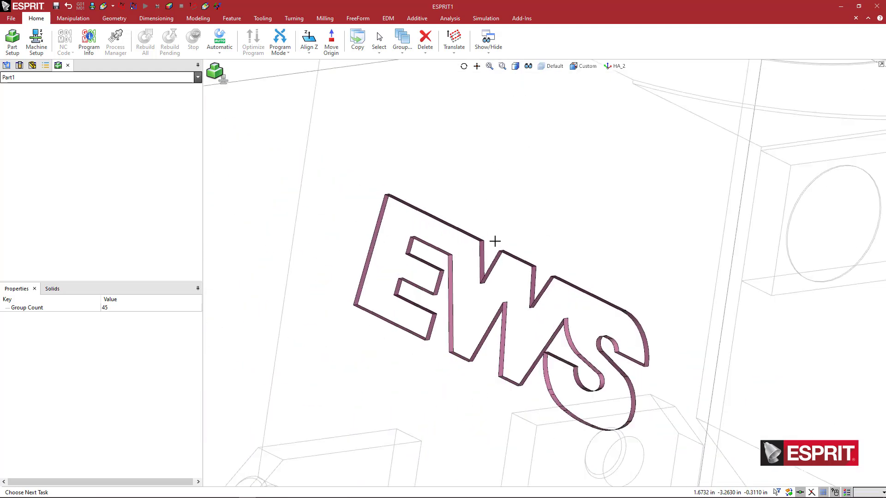
left_click(510, 284)
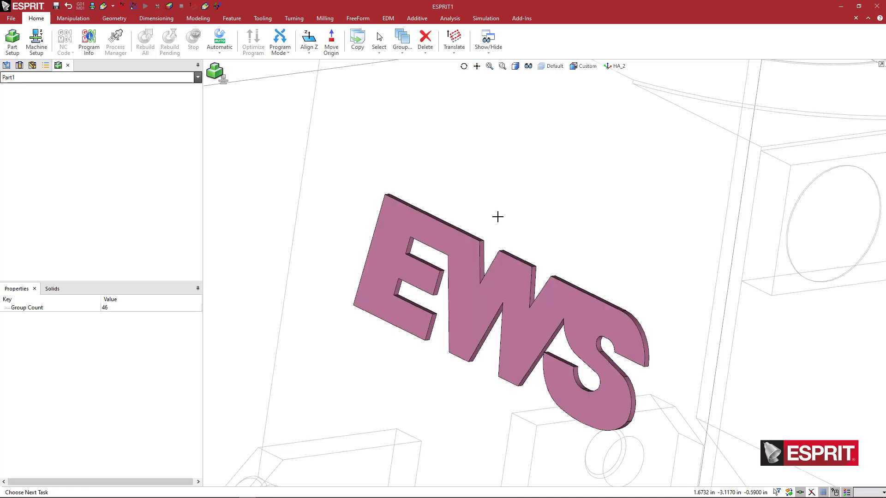
left_click(516, 66)
left_click(514, 102)
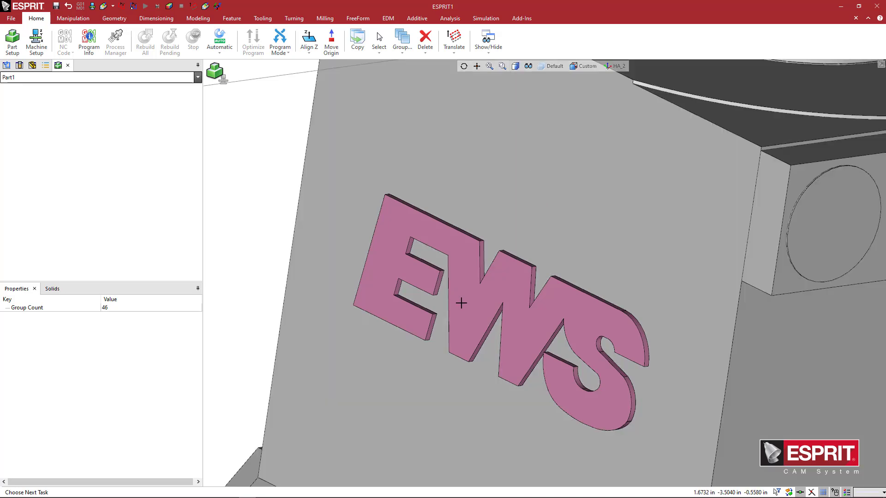
Change the selected EWS logo's colour attribute to blue
right_click(519, 141)
left_click(531, 203)
left_click(457, 258)
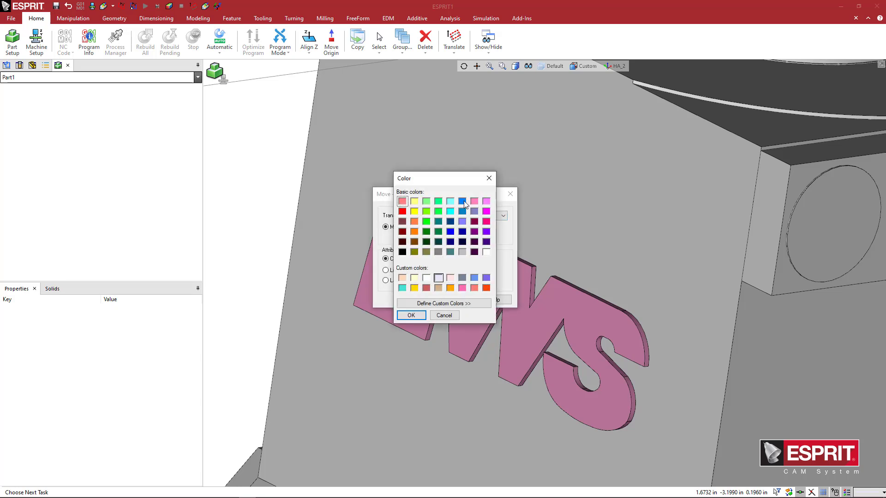
left_click(462, 201)
left_click(411, 316)
left_click(410, 297)
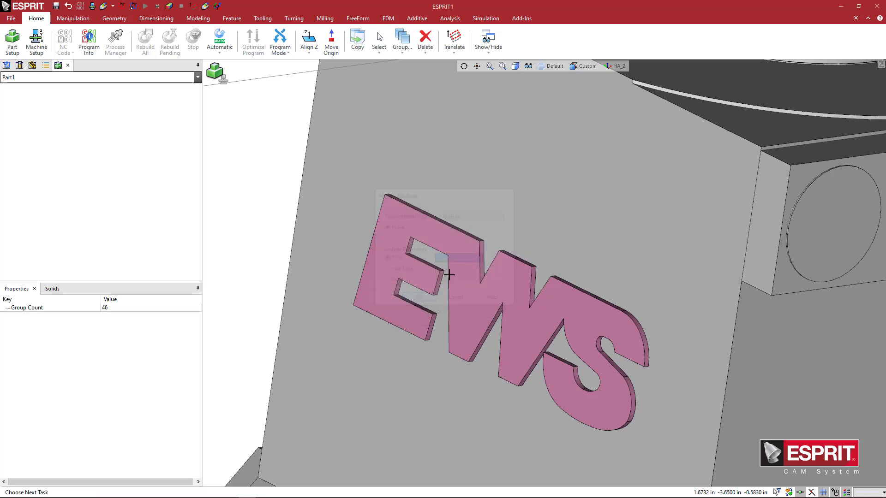
scroll(411, 228, "down", 3)
left_click(368, 225)
Clear the selection, then orbit, pan and zoom in on the row of four holes
left_click(455, 232)
scroll(455, 232, "down", 2)
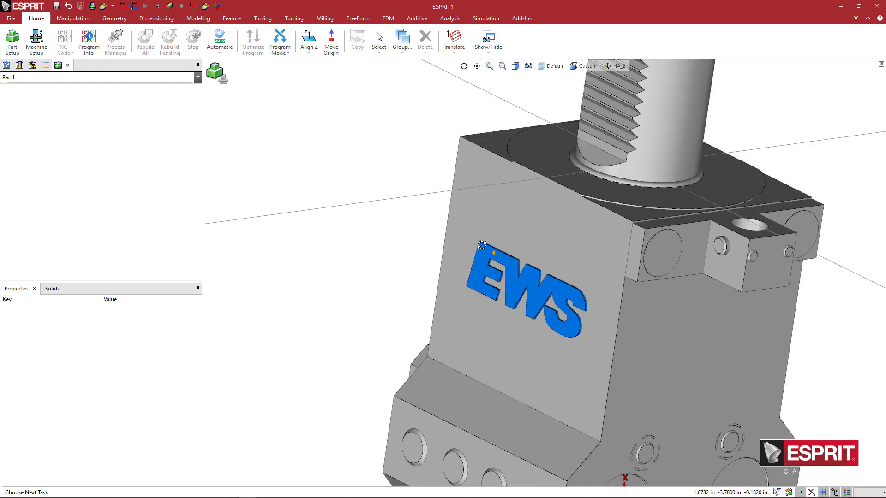
middle_click_drag(482, 245, 457, 259)
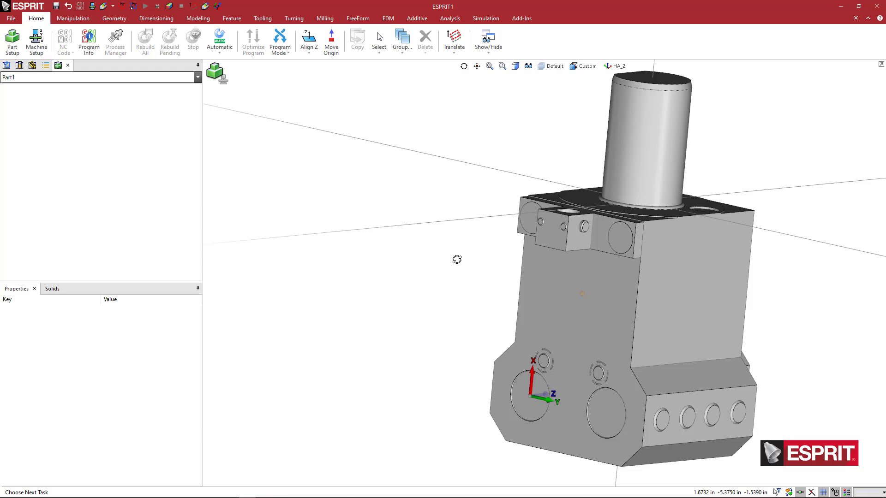
middle_click_drag(510, 291, 366, 214, "shift")
scroll(453, 290, "down", 1)
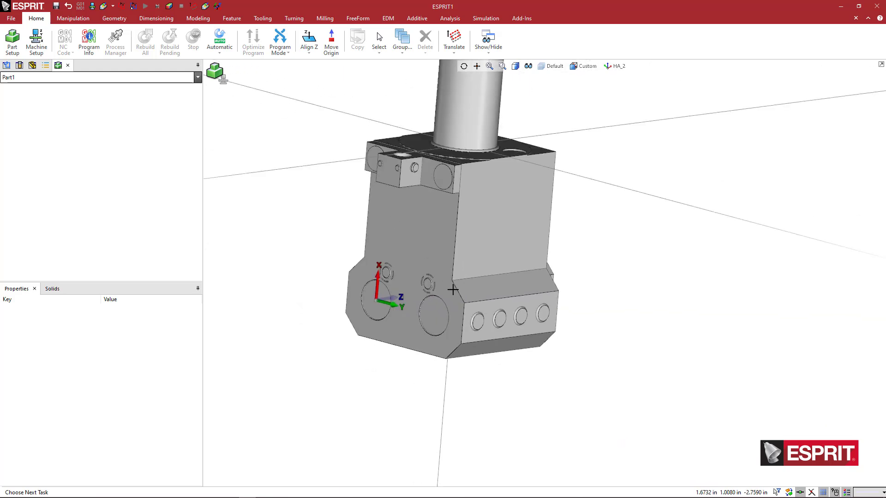
scroll(465, 314, "up", 5)
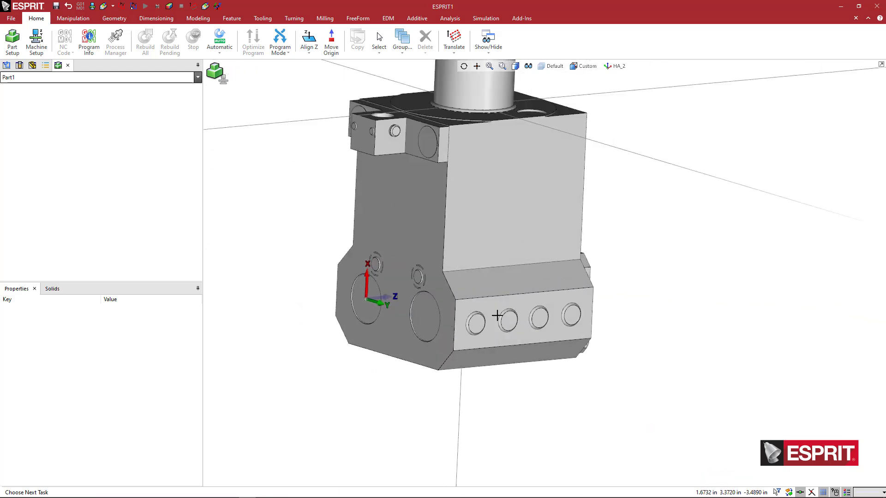
scroll(457, 313, "up", 2)
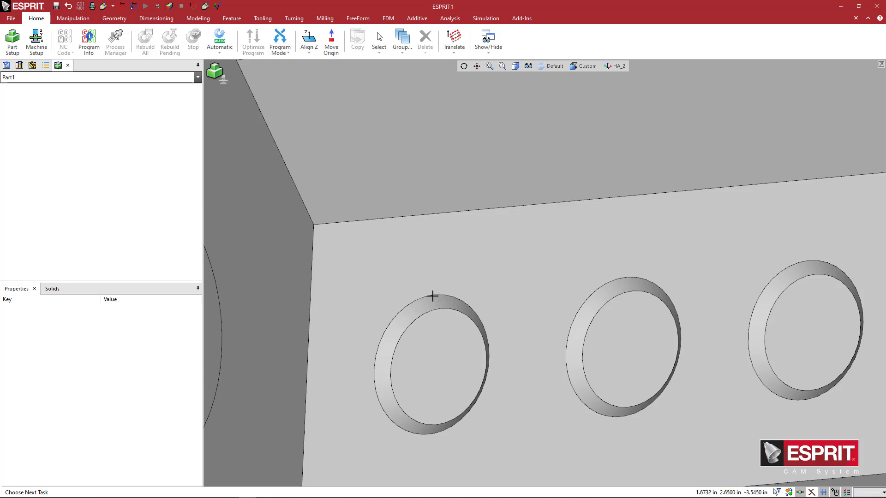
Select the four holes along the holder's lower side
left_click(457, 293)
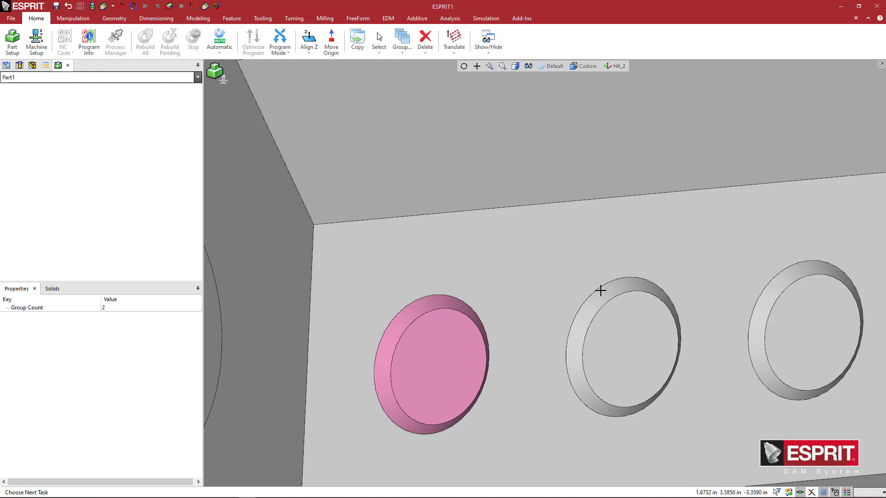
left_click(637, 293)
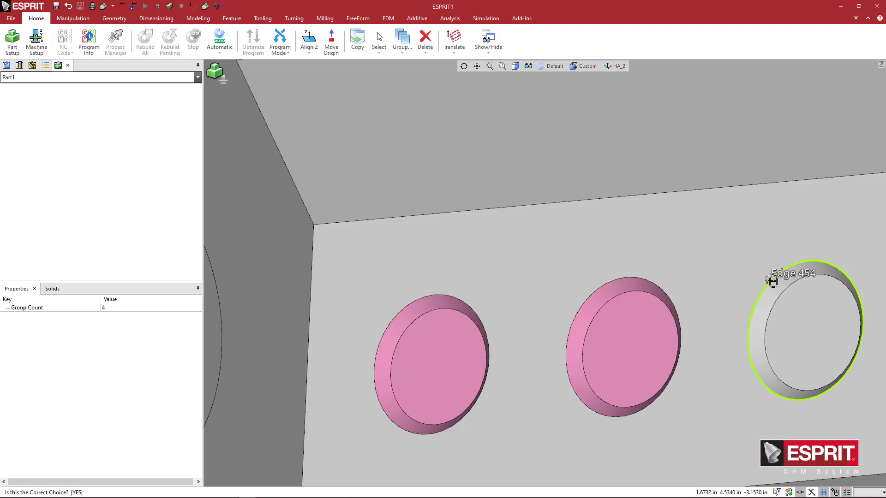
left_click(776, 286)
scroll(761, 279, "down", 3)
scroll(734, 272, "up", 2)
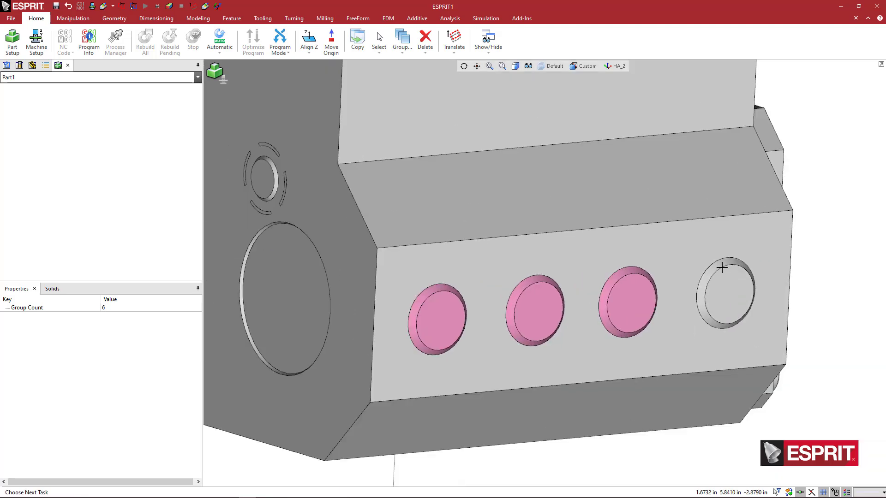
left_click(702, 251)
scroll(563, 263, "down", 3)
Orbit around and add the remaining four holes to the selection
middle_click_drag(564, 263, 283, 244)
scroll(287, 246, "up", 5)
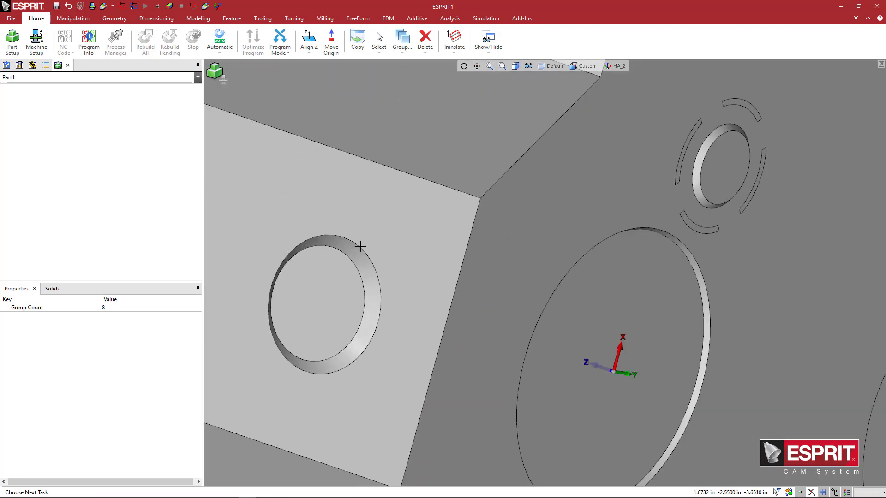
left_click(366, 248)
scroll(351, 251, "down", 4)
scroll(385, 251, "up", 4)
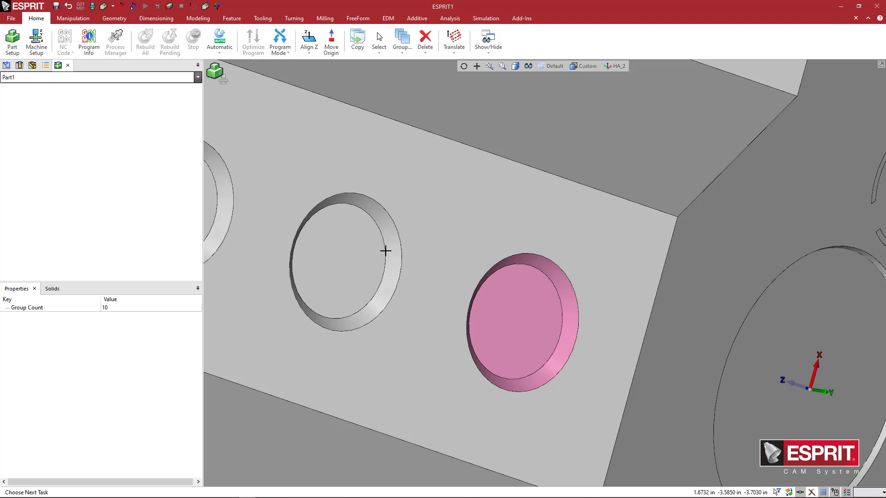
left_click(399, 251)
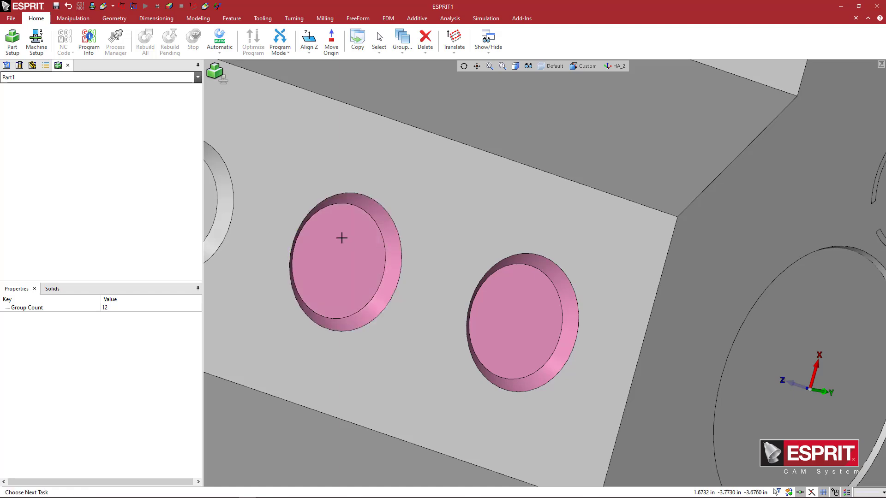
scroll(342, 237, "down", 3)
scroll(349, 237, "up", 3)
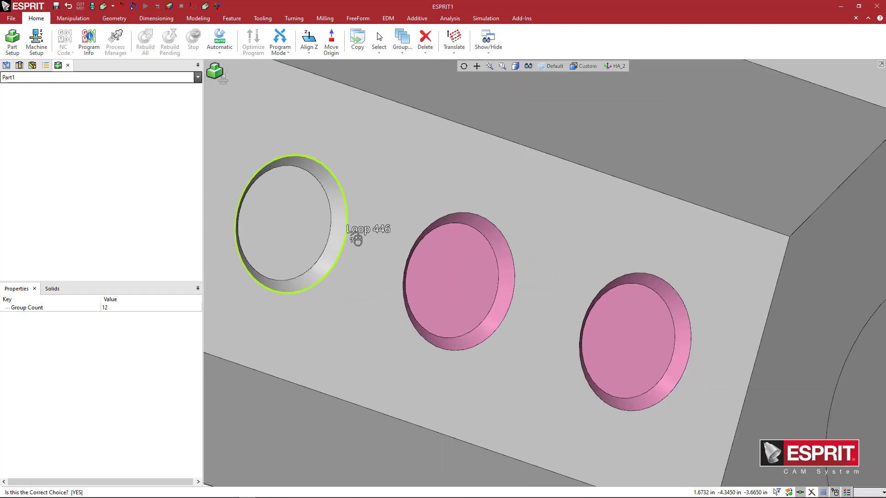
left_click(347, 236)
scroll(349, 237, "down", 2)
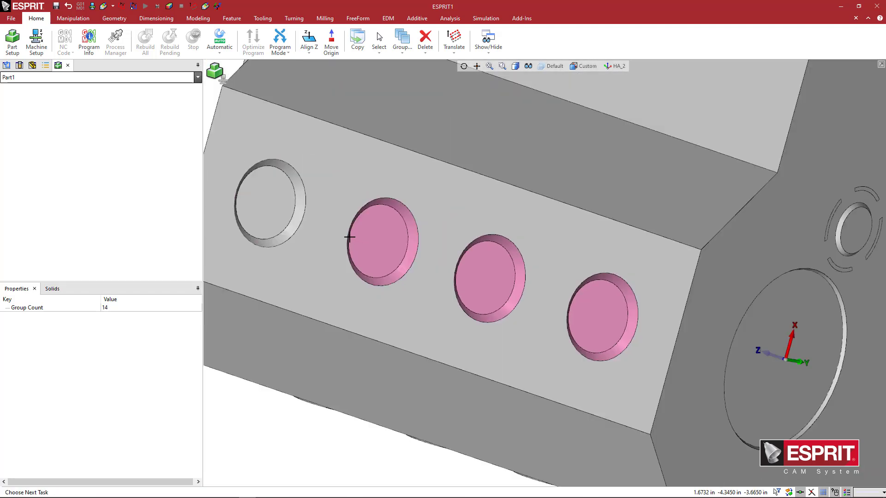
left_click(309, 222)
scroll(483, 246, "down", 2)
Recolour the selected holes dark grey and clear the selection
right_click(492, 197)
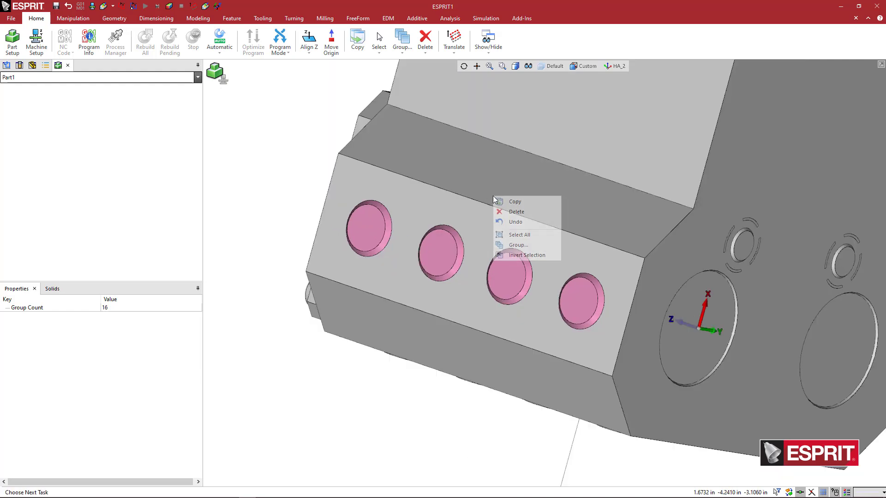
left_click(512, 202)
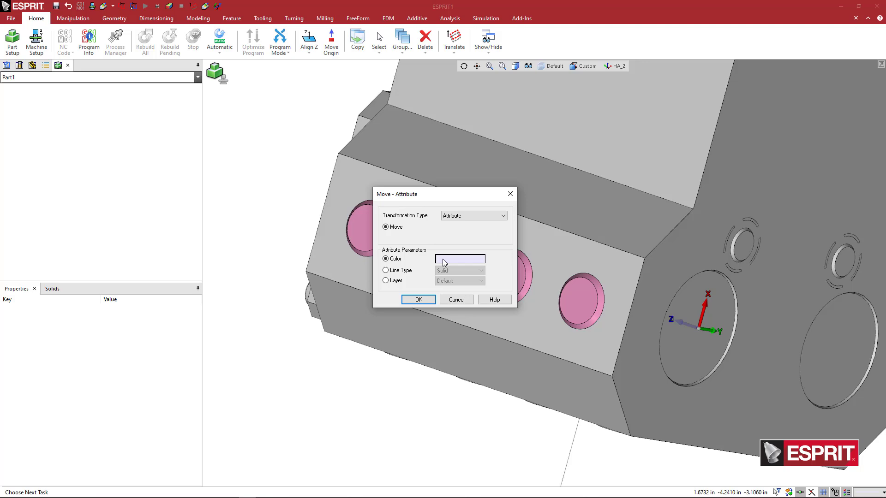
left_click(443, 259)
left_click(419, 318)
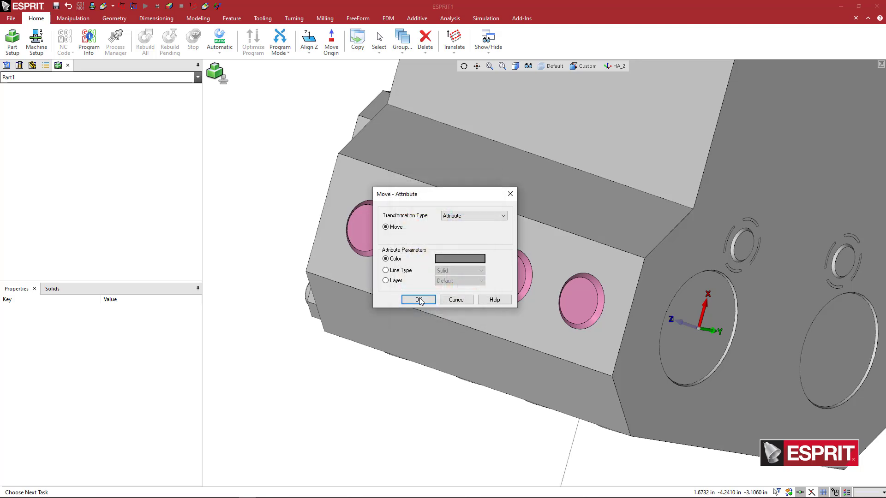
left_click(413, 297)
left_click(376, 380)
middle_click_drag(421, 381, 416, 317)
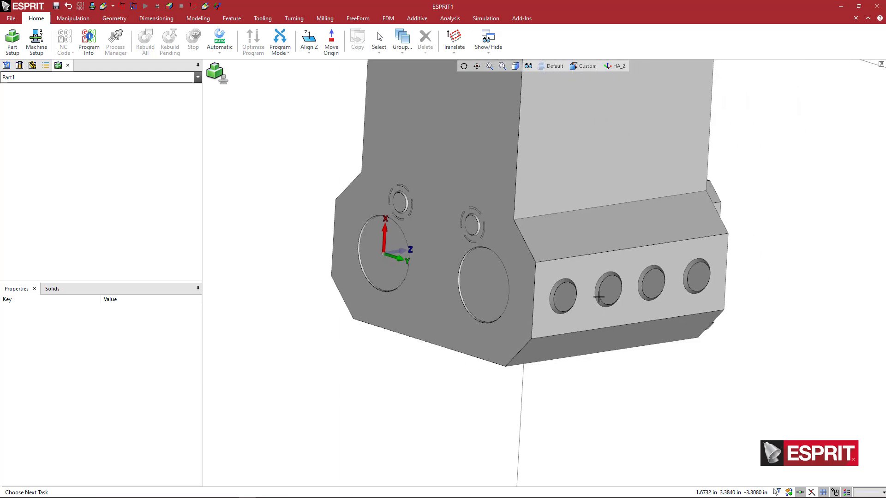
Save As a Holder Files (*.gdml) file named 17.4025DYCTX_ID Dual Y Offset
middle_click_drag(622, 275, 547, 334)
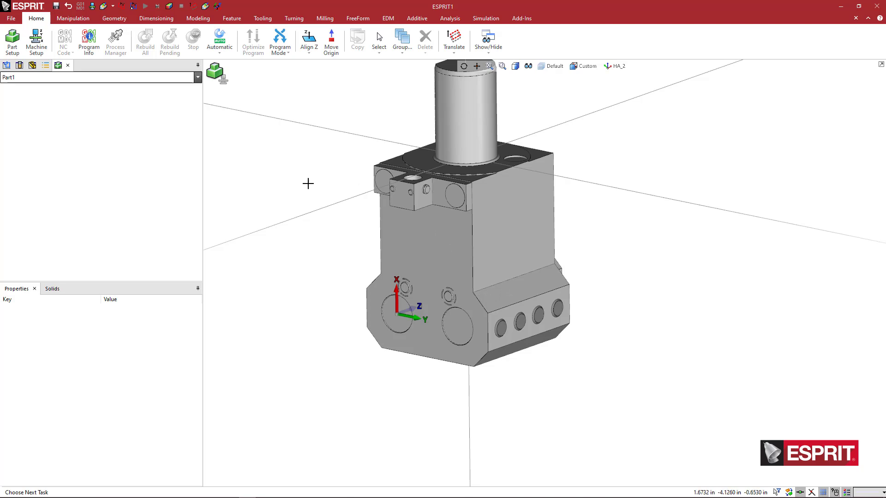
middle_click_drag(306, 184, 317, 214)
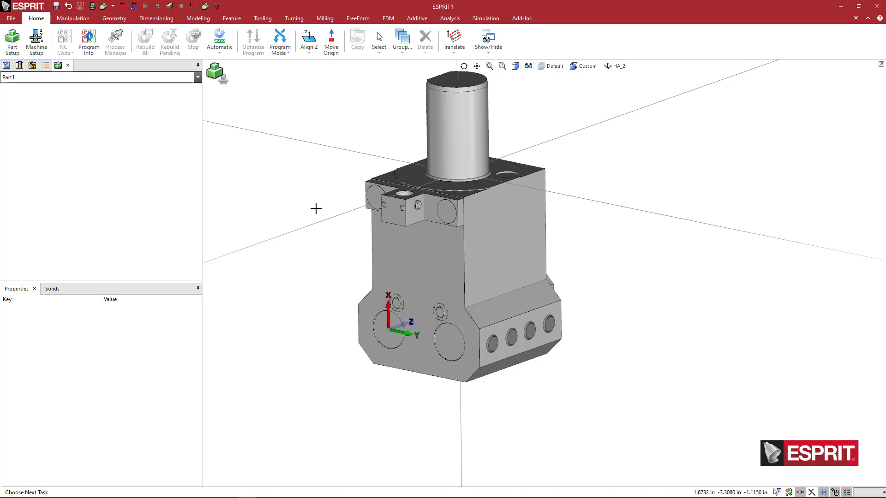
left_click(18, 18)
left_click(19, 41)
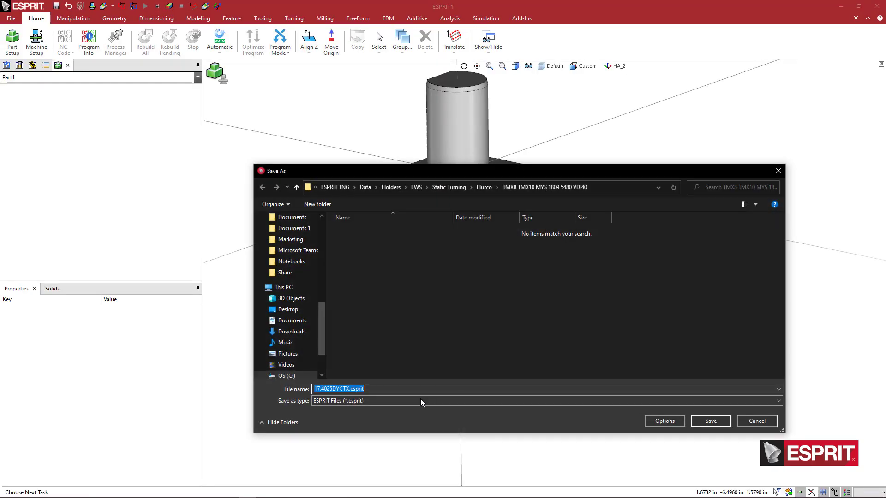
left_click(405, 399)
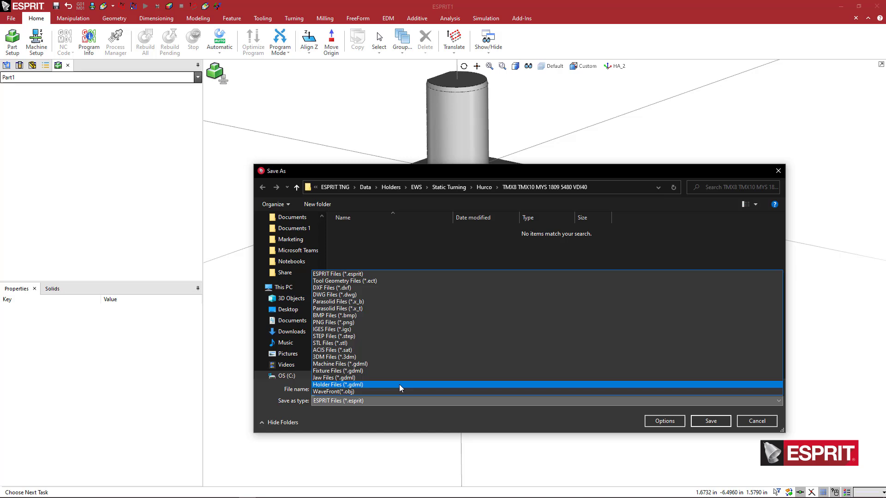
left_click(400, 384)
left_click(395, 390)
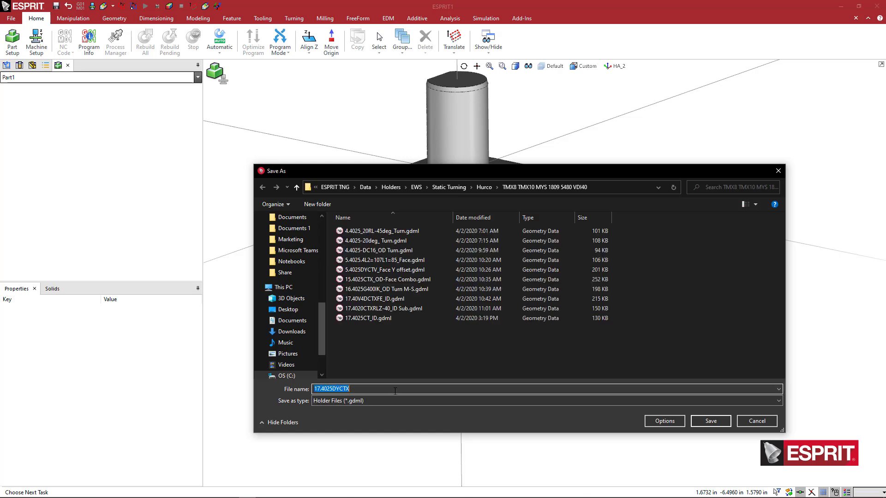
left_click(396, 390)
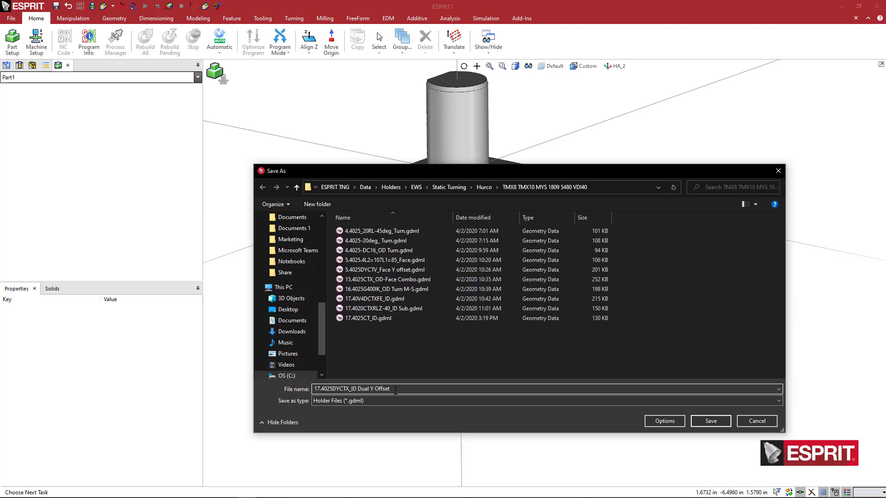
key("Return")
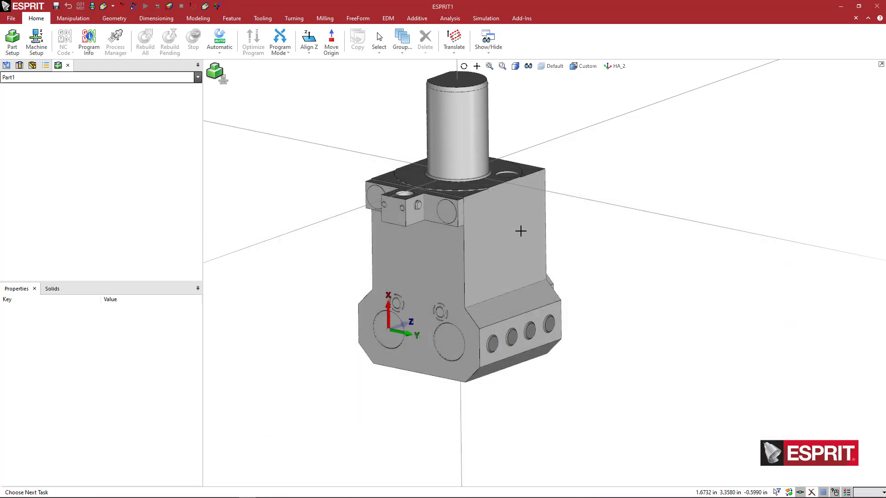